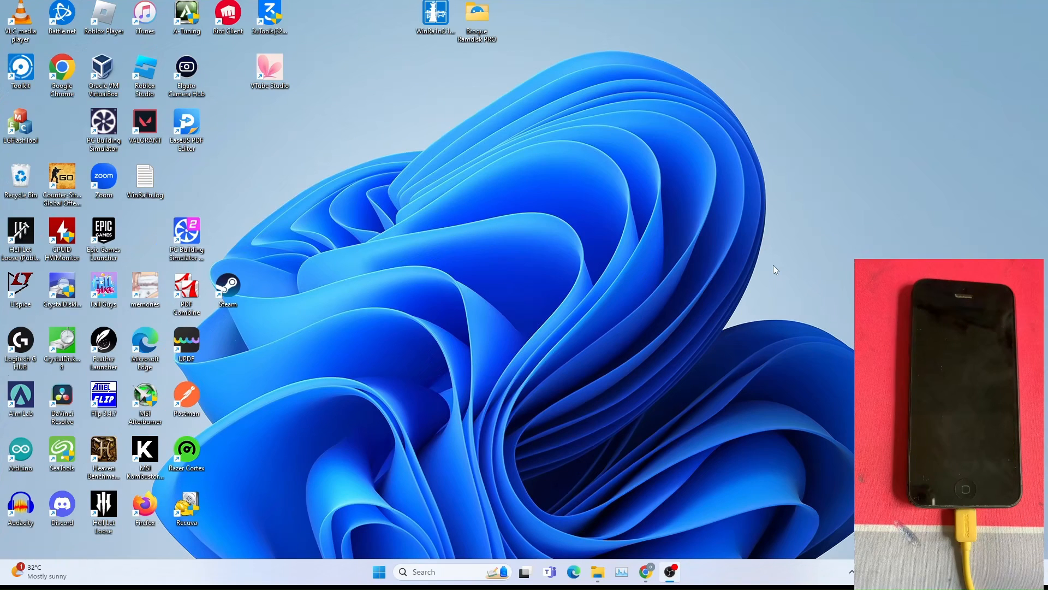
Step: Launch Broque Ramdisk PRO and dismiss its information popup so it detects the iPhone 5
double_click(477, 18)
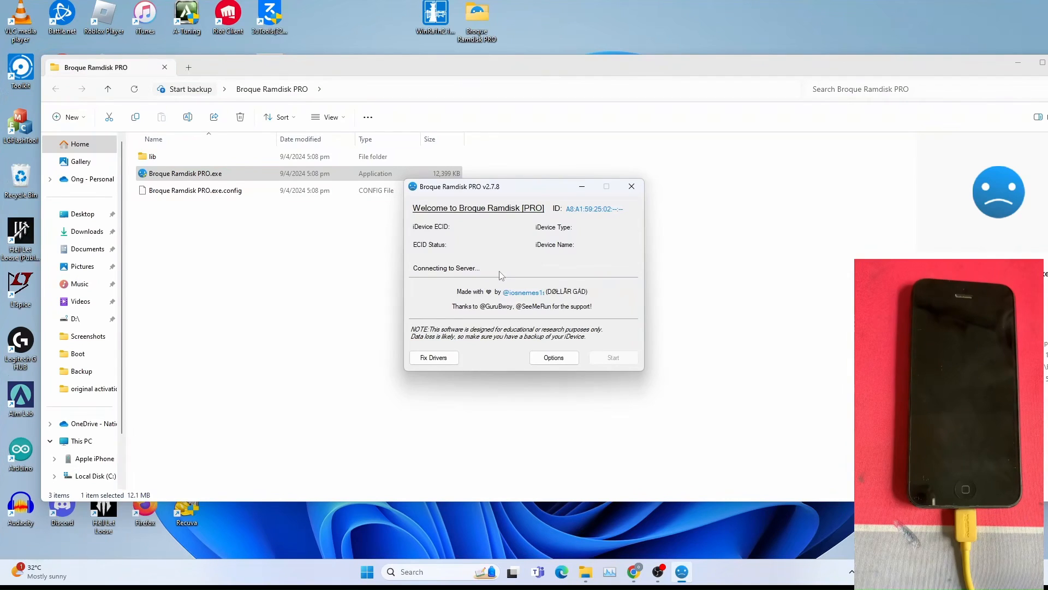
click(604, 325)
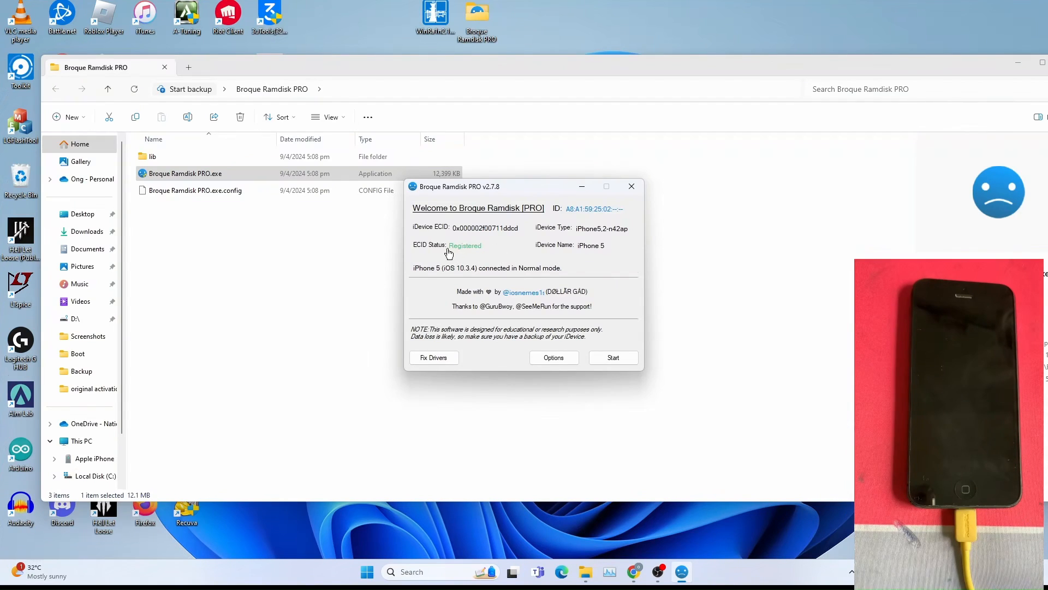
Step: Paste the copied ECID into the Broque Register page, submit it, and minimize the browser
click(488, 232)
click(635, 570)
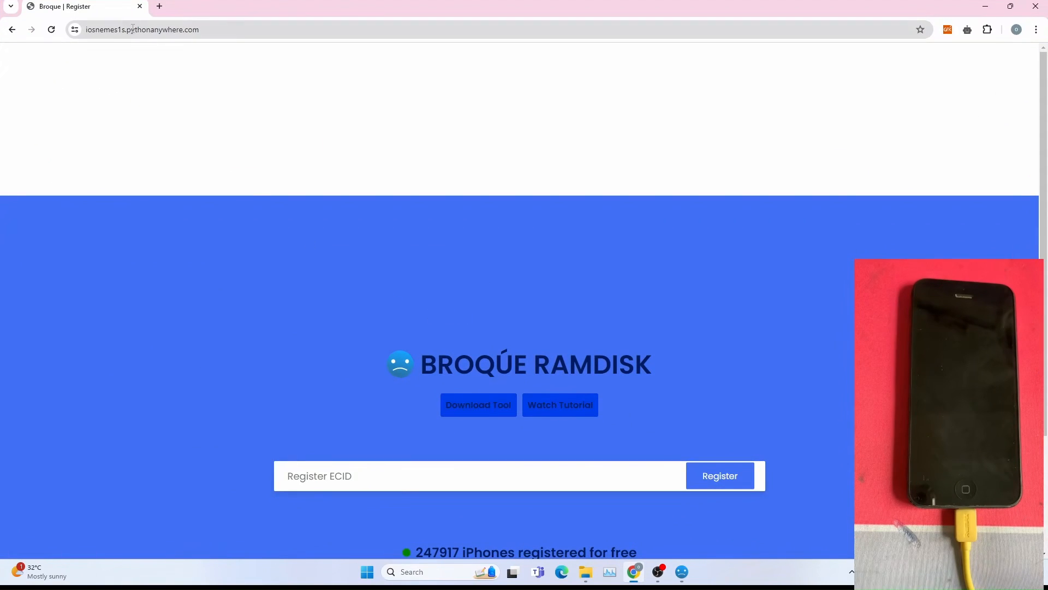
scroll(381, 293, down, 1)
click(350, 421)
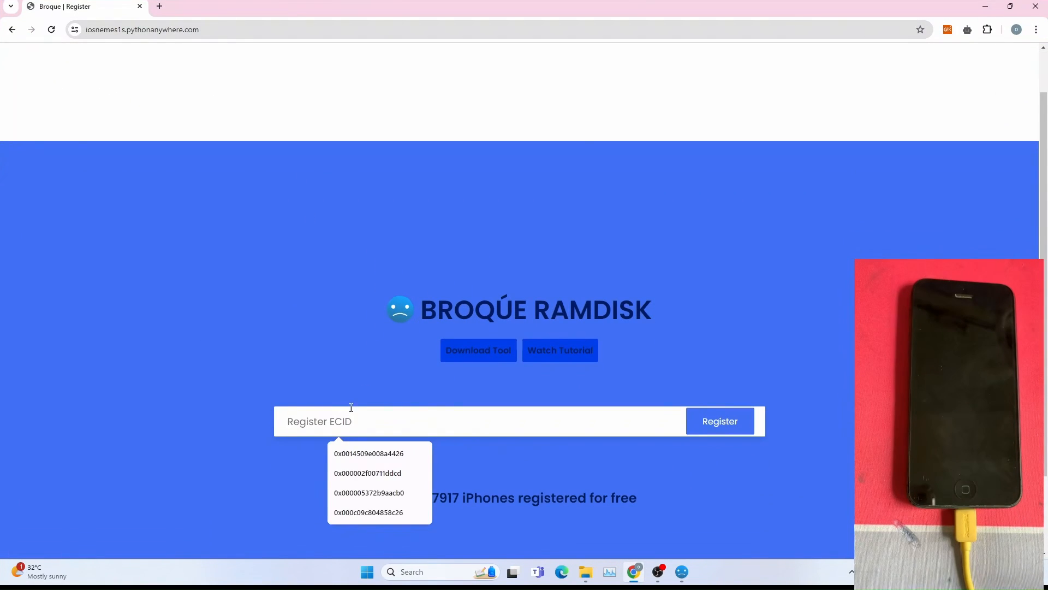
text(0x000002f00711ddcd)
click(713, 423)
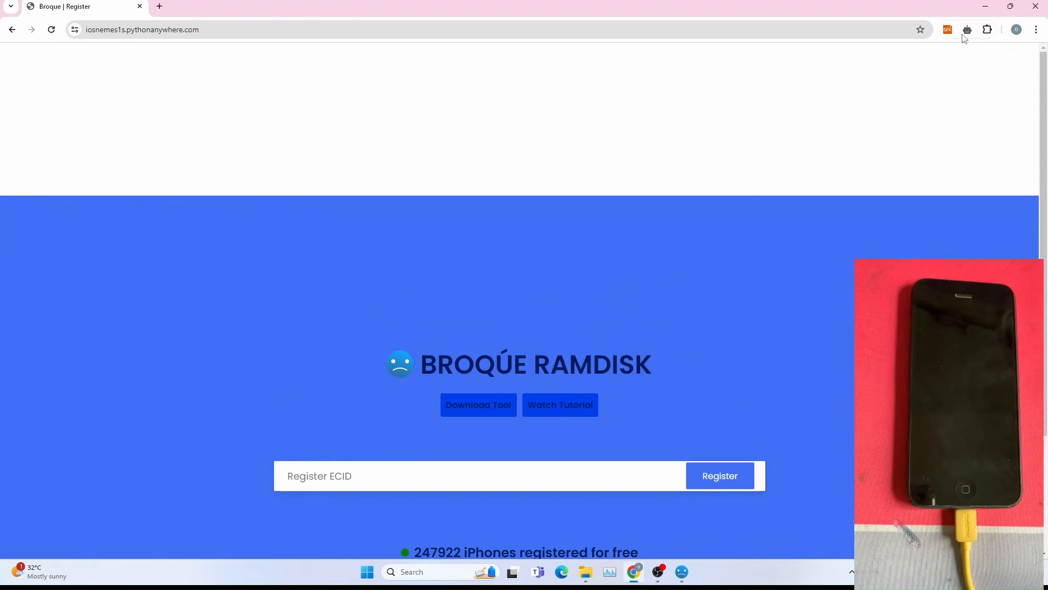
click(986, 7)
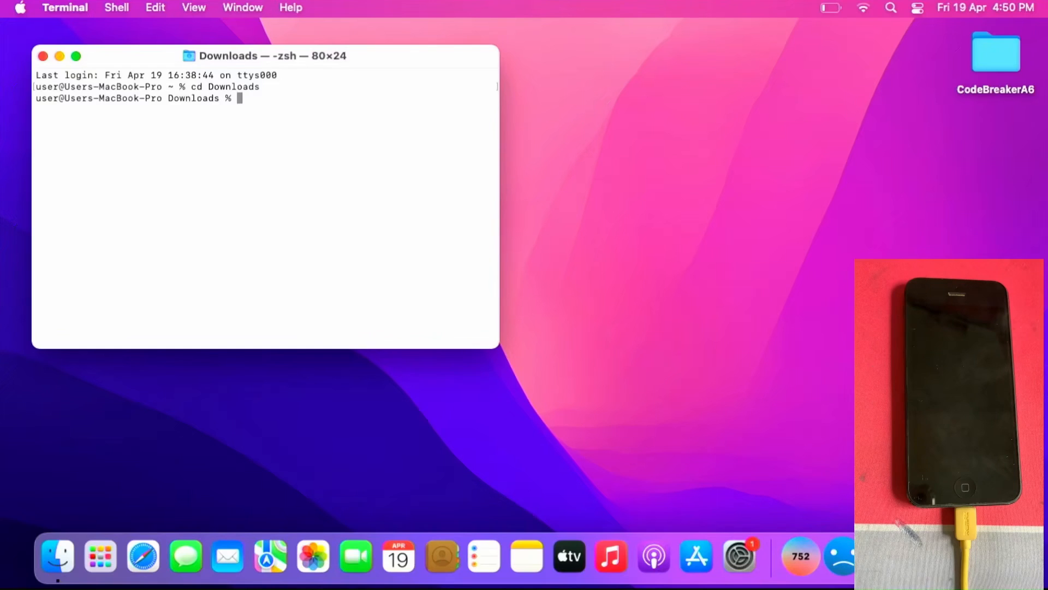
text(./)
text(iPw)
text(nder32 )
text(-p)
Step: Run ./iPwnder32 -p from Downloads to put the iPhone into pwned DFU mode
key(Return)
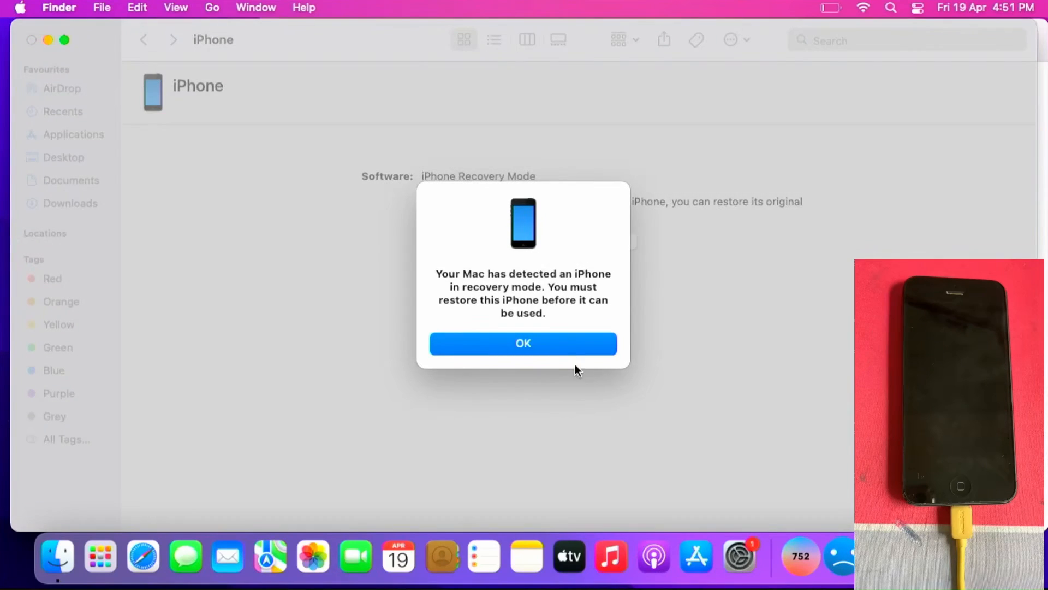
Step: Dismiss Finder's recovery-mode alert and close both Finder windows
click(547, 343)
click(35, 40)
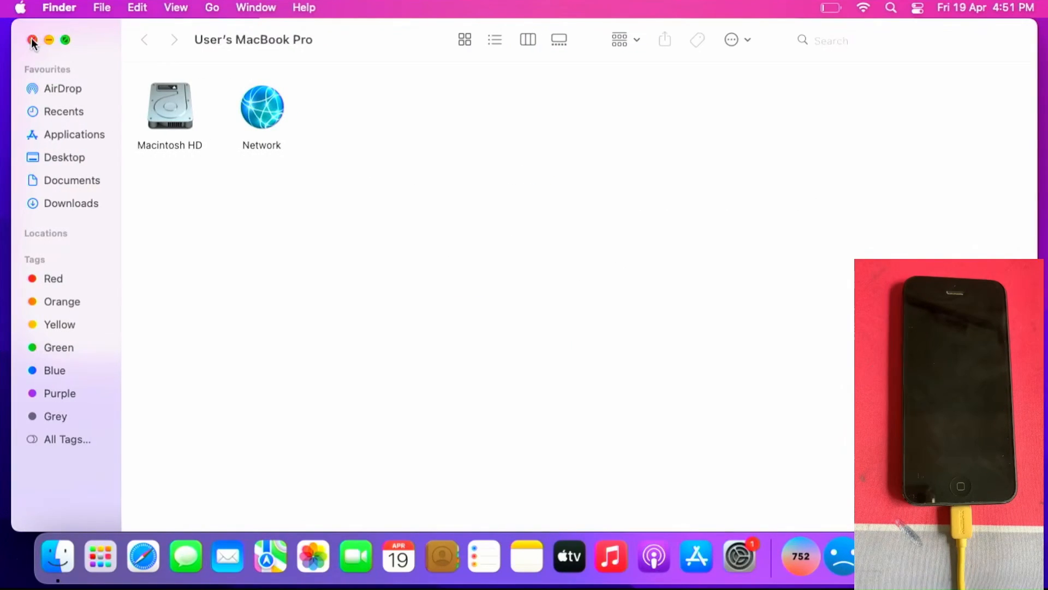
click(34, 39)
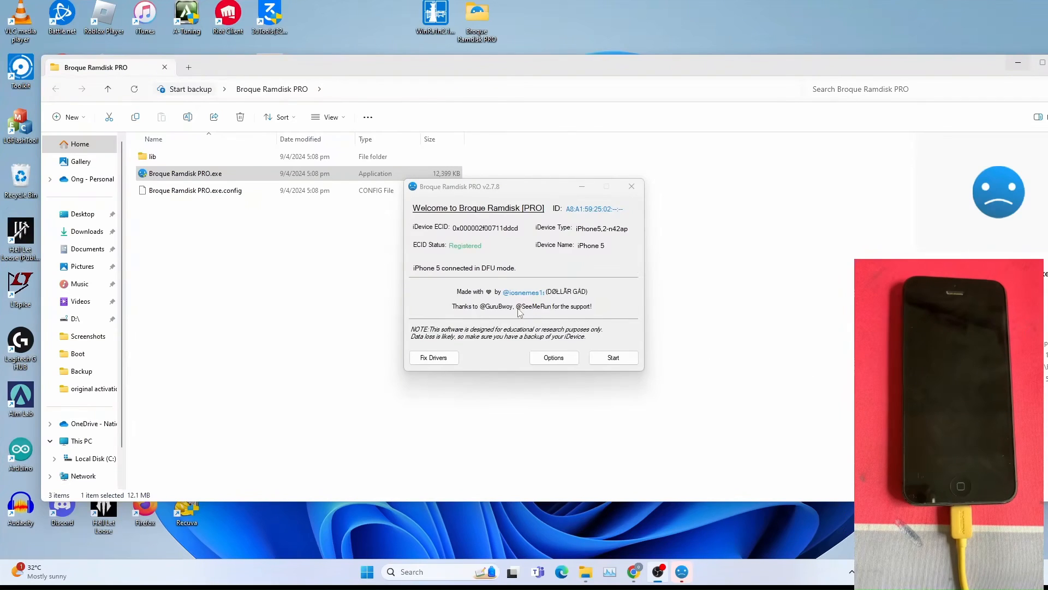
Step: Enable the Passcode Bypass [Ramdisk] option and return to the welcome screen
click(472, 263)
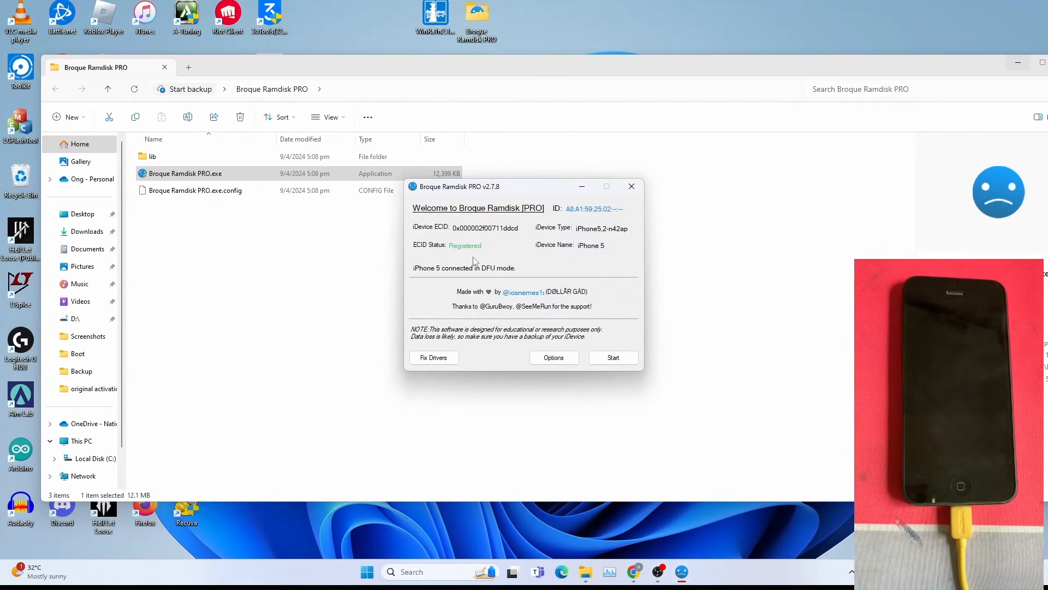
click(553, 357)
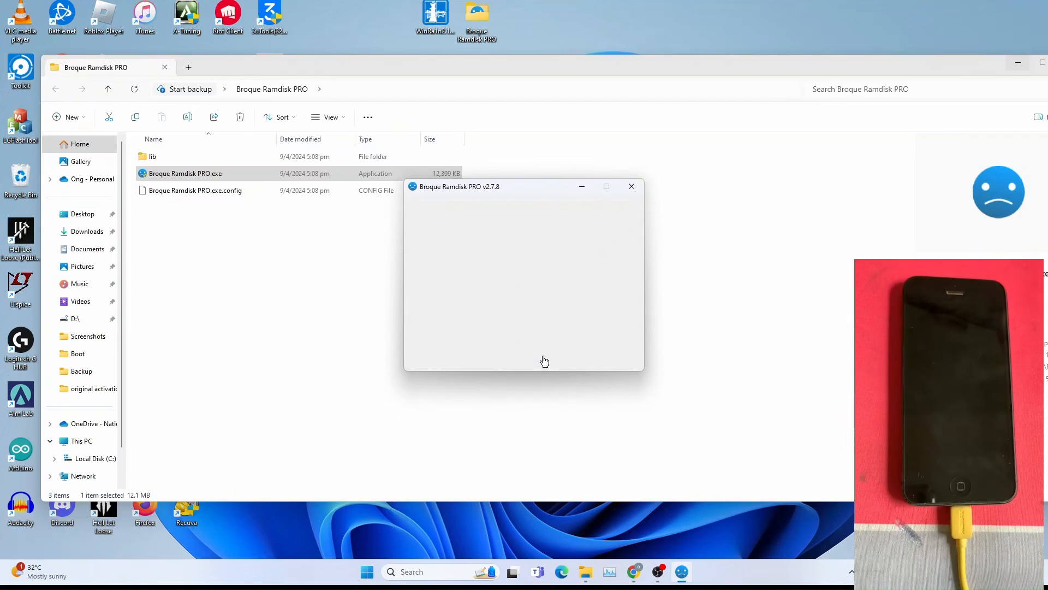
click(452, 246)
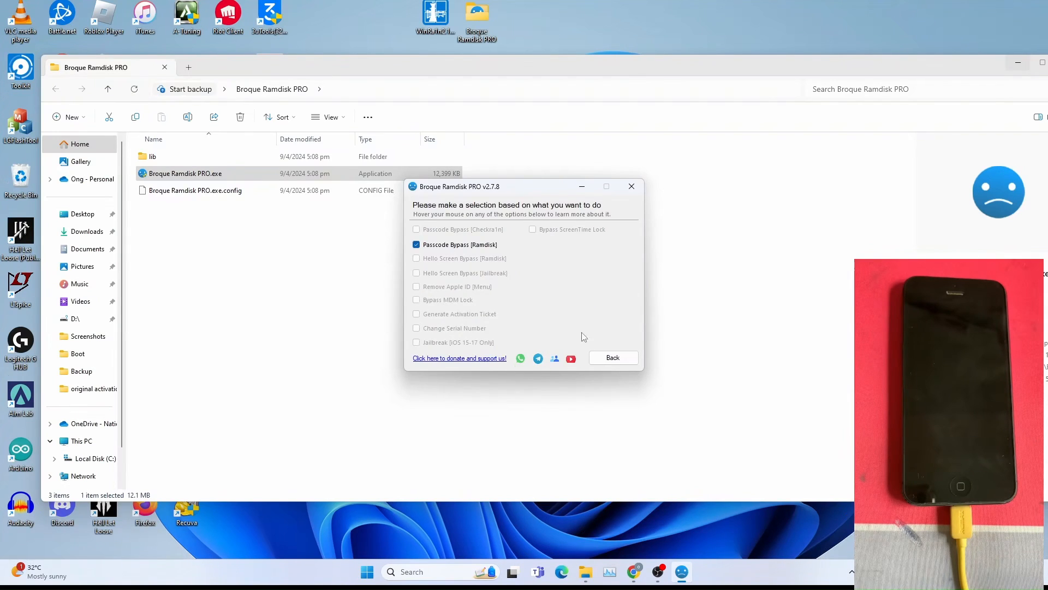
click(613, 357)
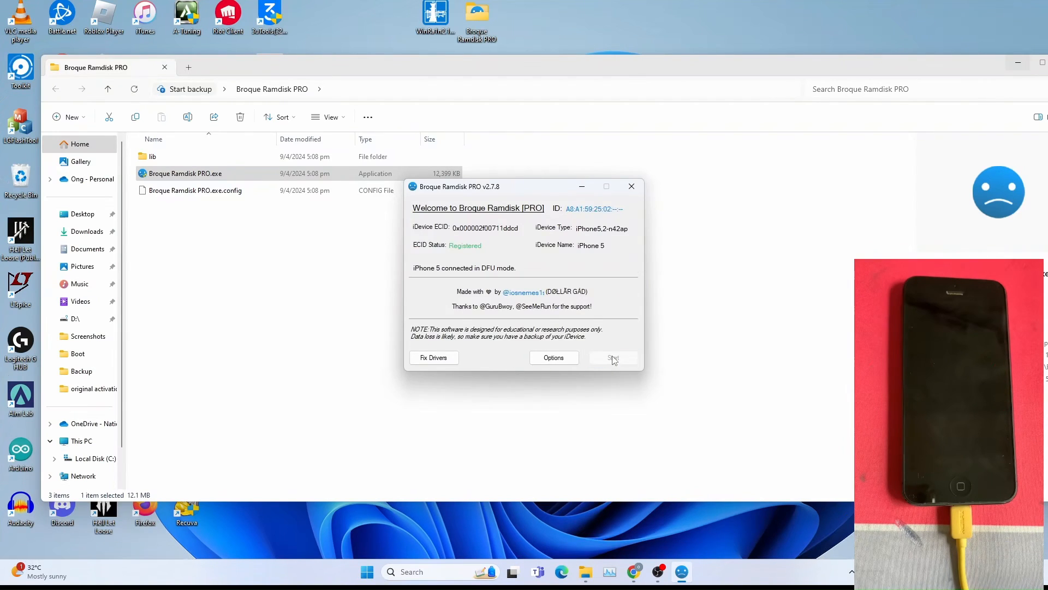
Step: Start the bypass with iOS 10.x selected and boot the iDevice into SSH mode
click(614, 359)
click(460, 358)
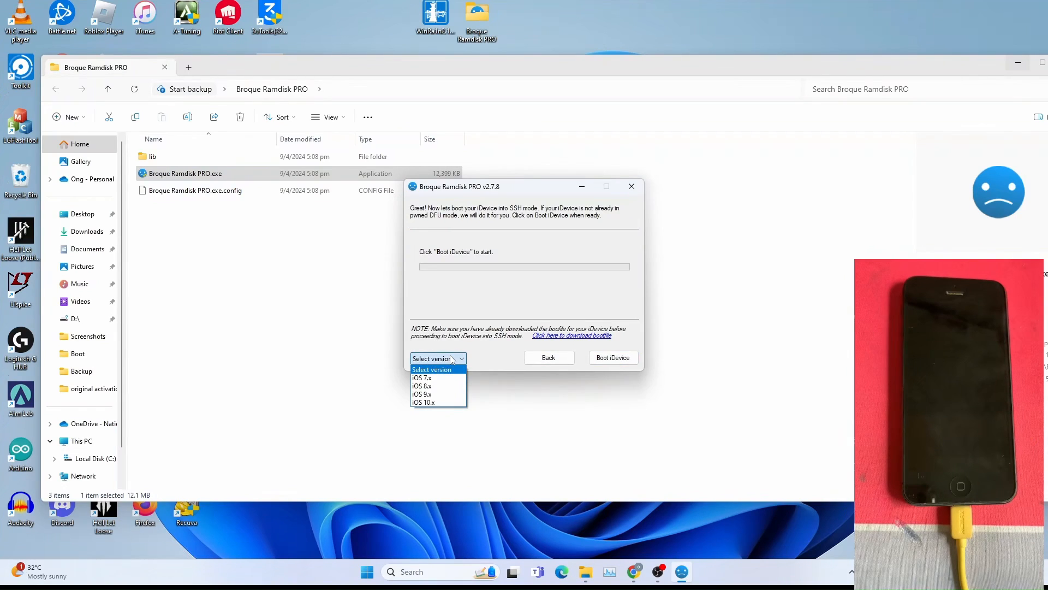
click(435, 403)
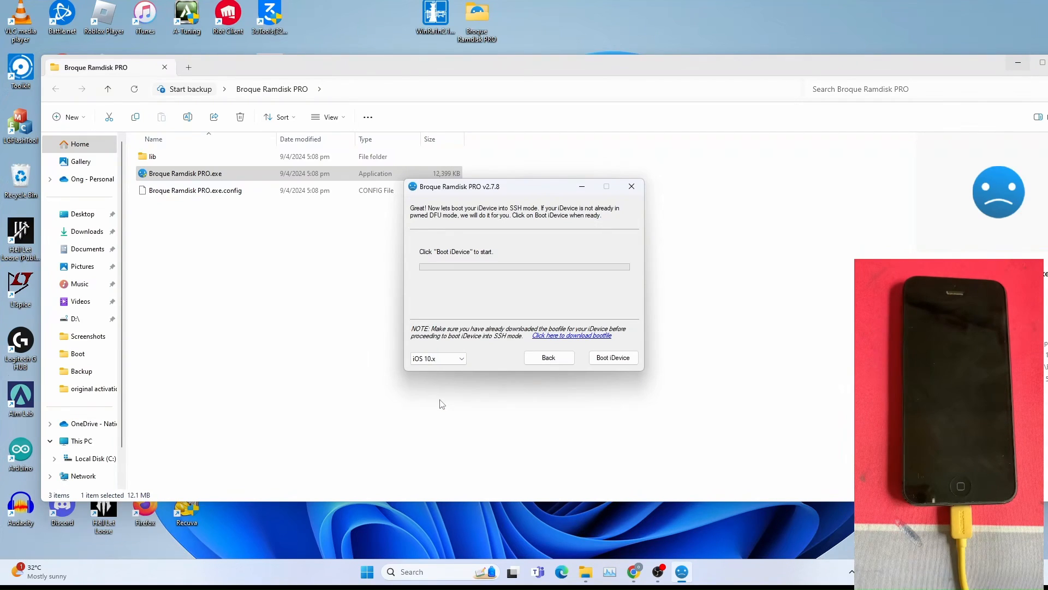
click(614, 361)
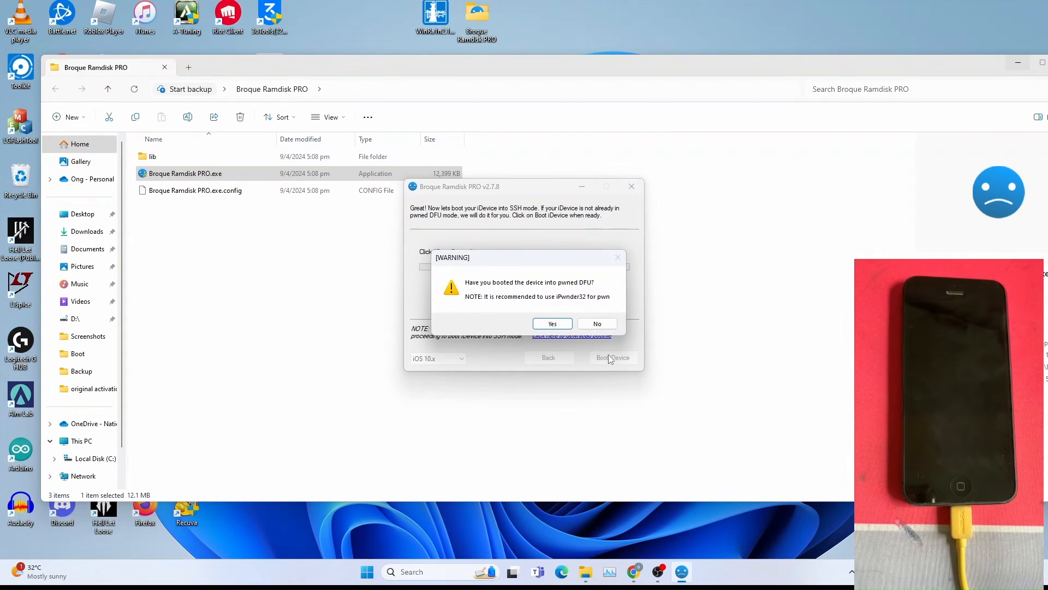
Step: Confirm the device is in pwned DFU and close the iTunes DFU alert during the SSH boot
click(543, 326)
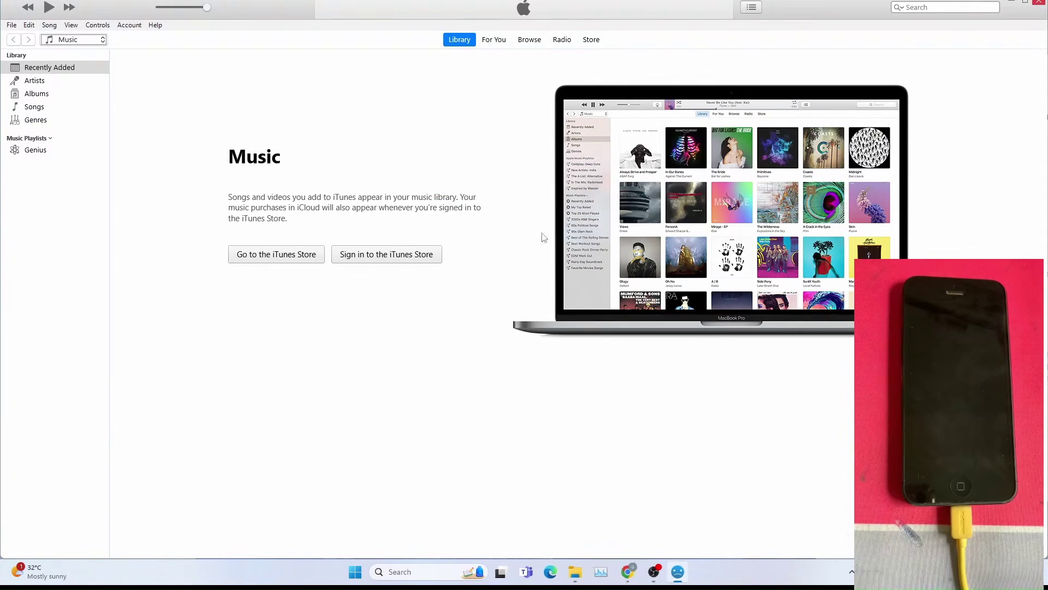
click(1039, 5)
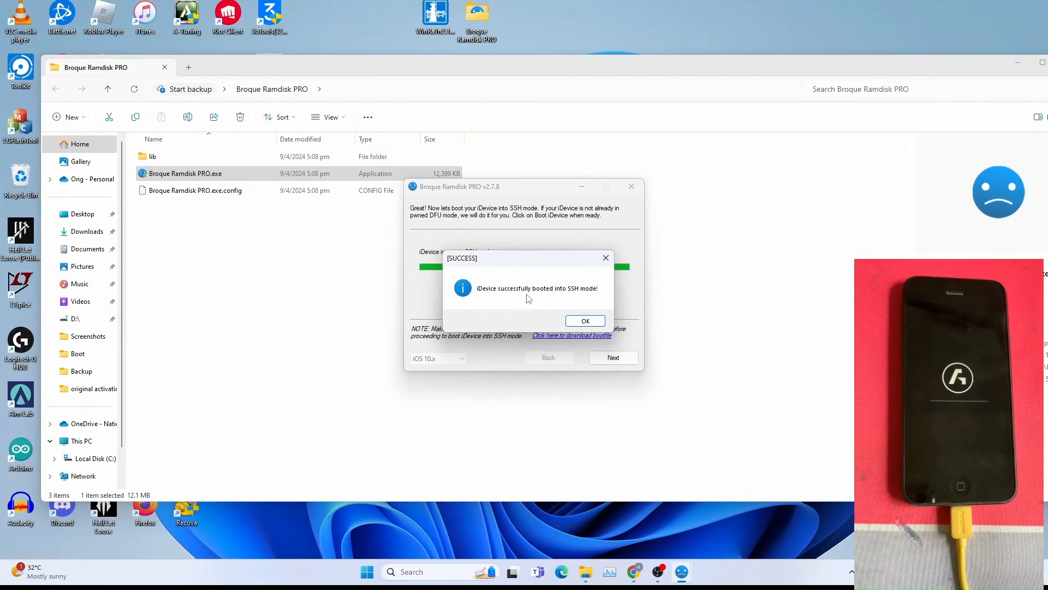
Step: Acknowledge the SSH success and back up the iPhone's activation files to a new zip
click(586, 321)
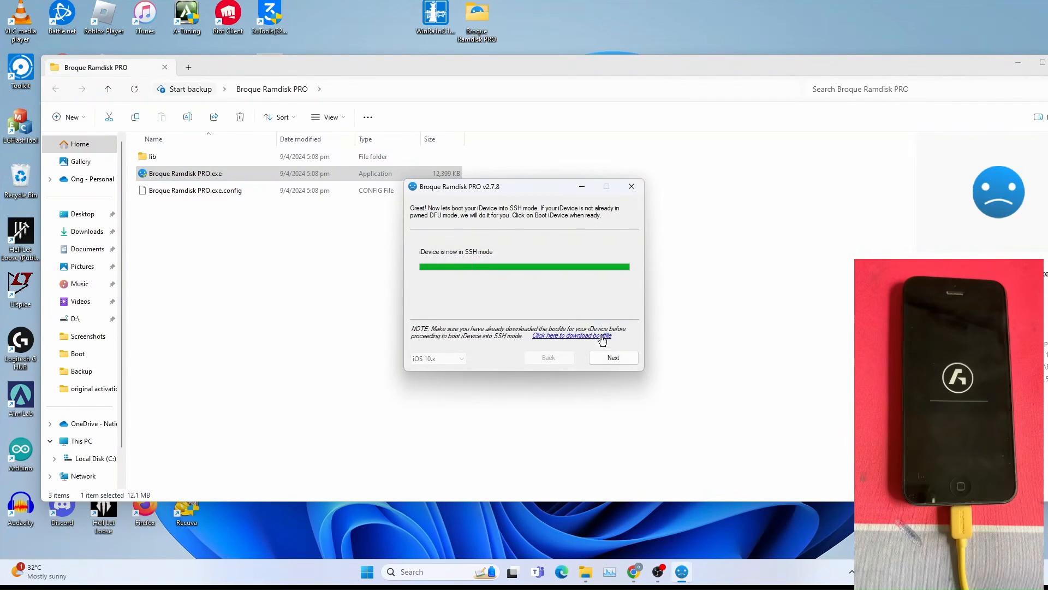
click(614, 358)
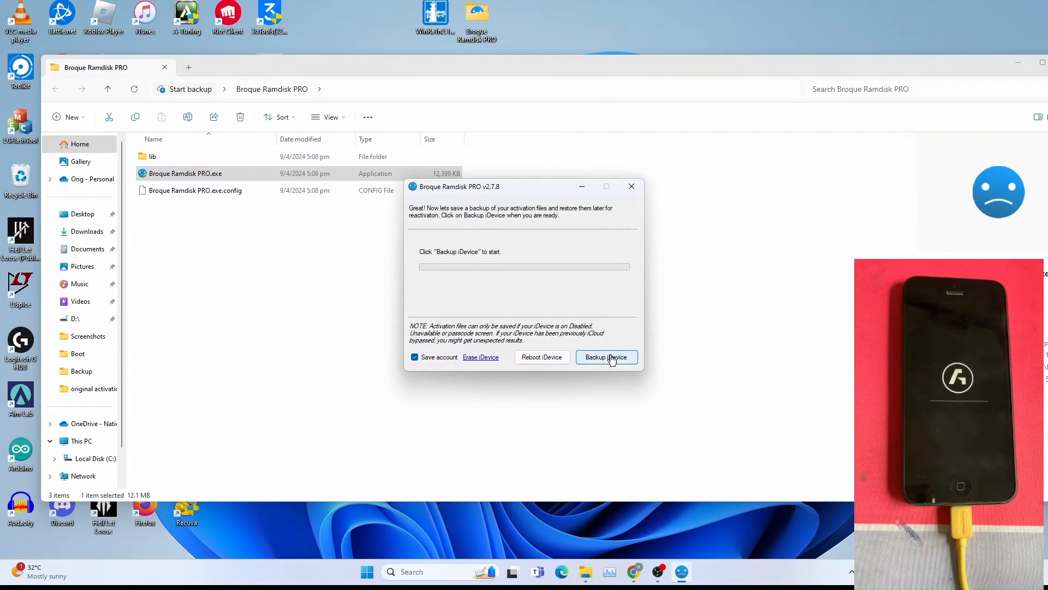
click(612, 359)
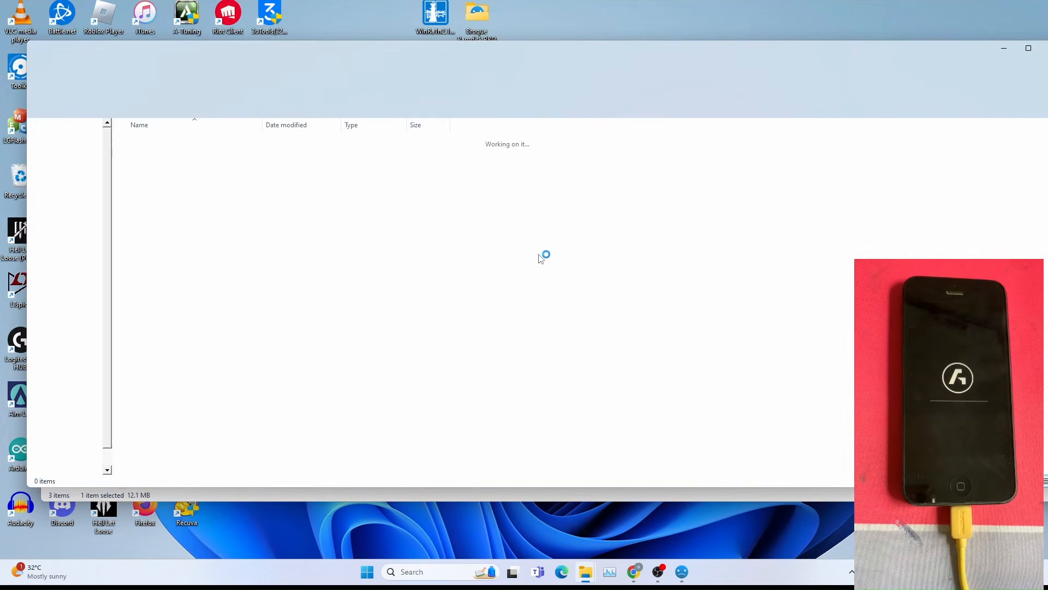
mouse_move(682, 571)
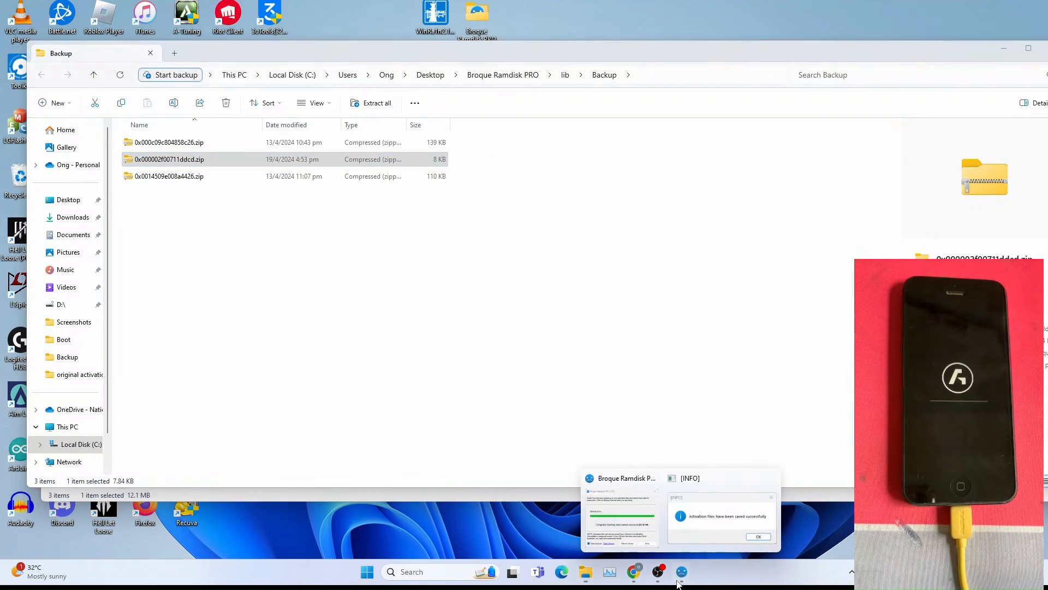
Step: Dismiss the saved message and browse the backup zip's FairPlay and iTunes_Control folders
click(720, 516)
click(576, 322)
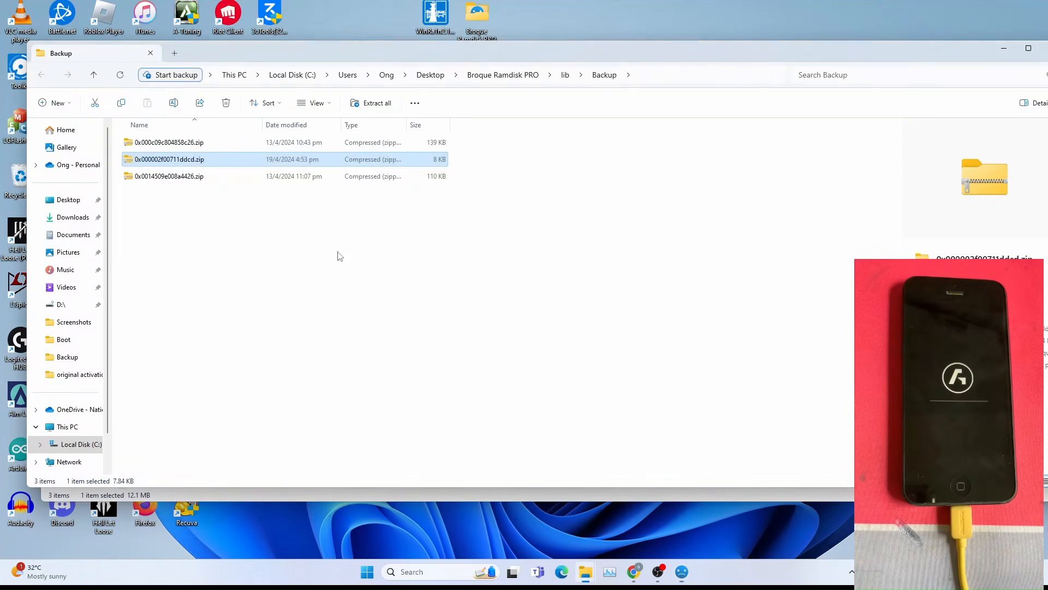
double_click(176, 159)
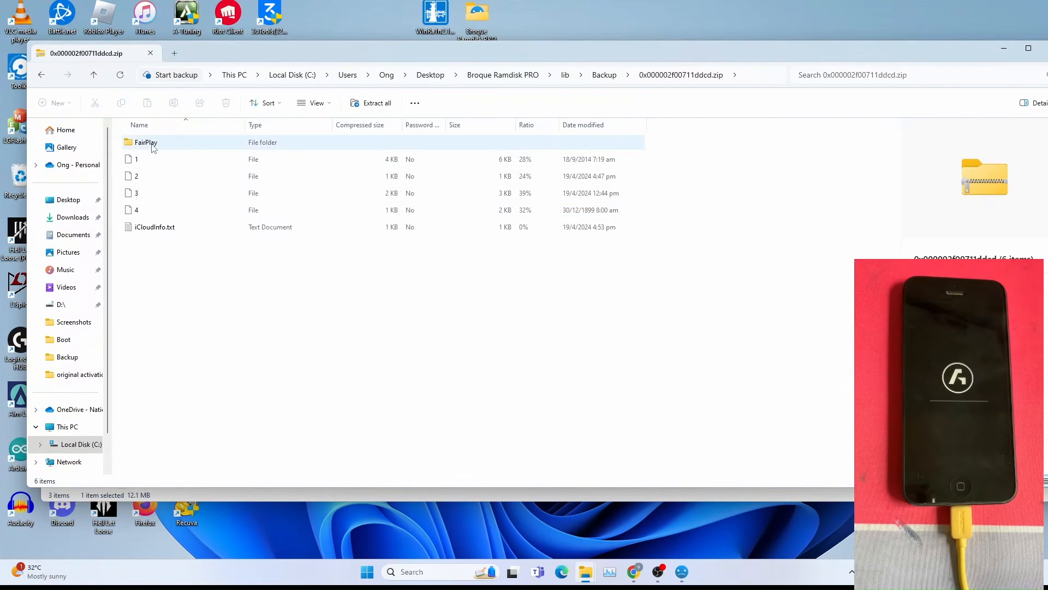
double_click(145, 142)
double_click(151, 142)
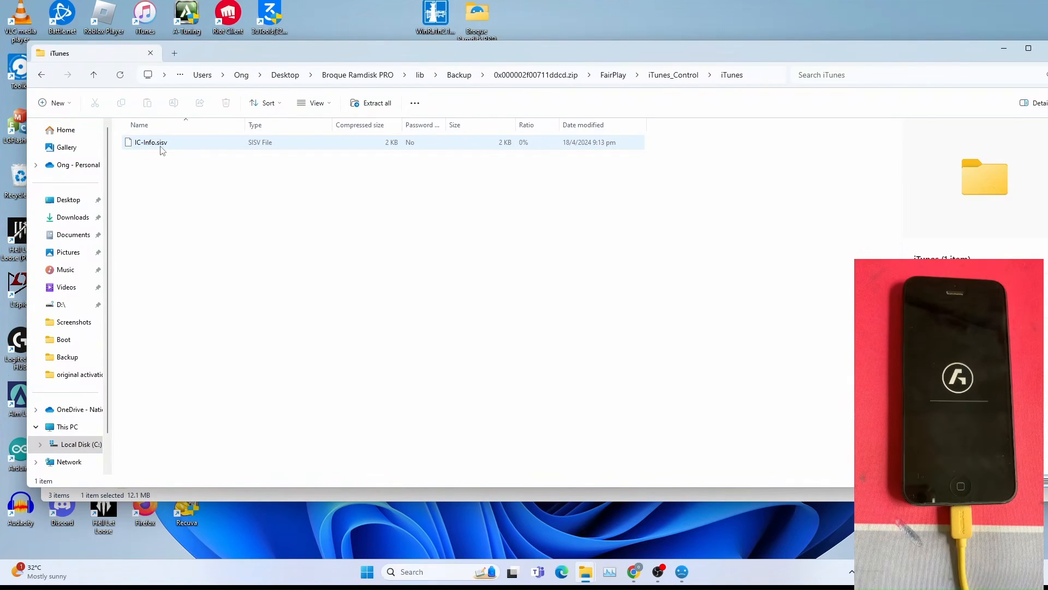
click(43, 75)
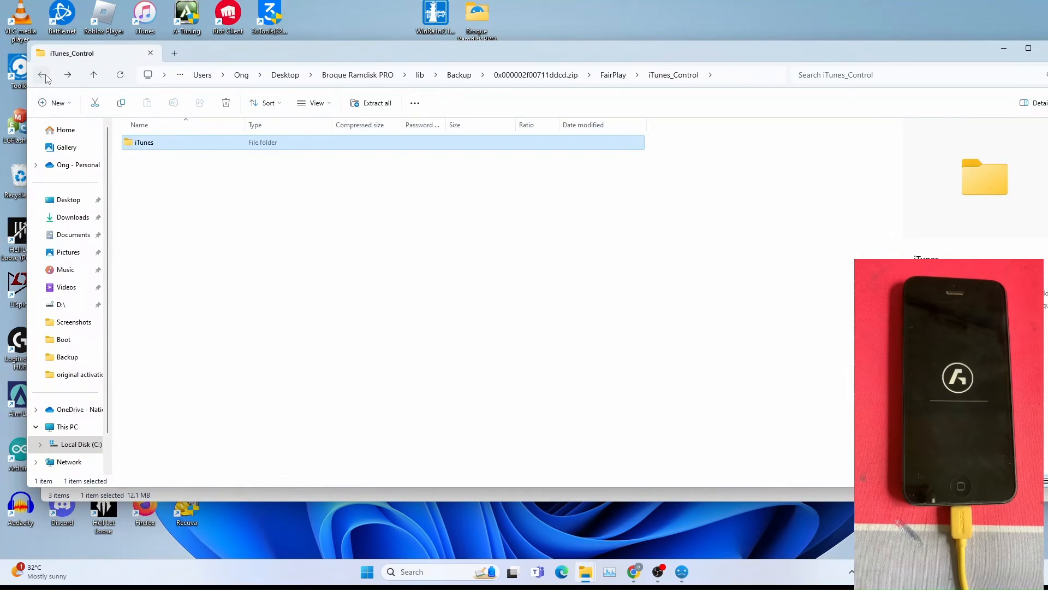
click(44, 77)
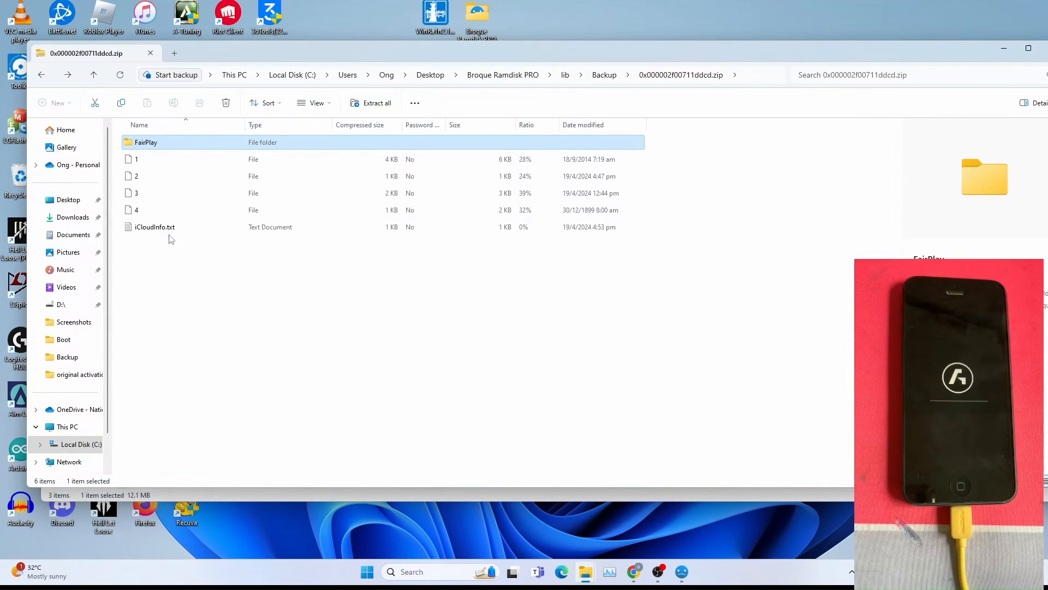
Step: Return to the Broque window, then navigate Explorer back up to the Broque Ramdisk PRO folder
click(682, 572)
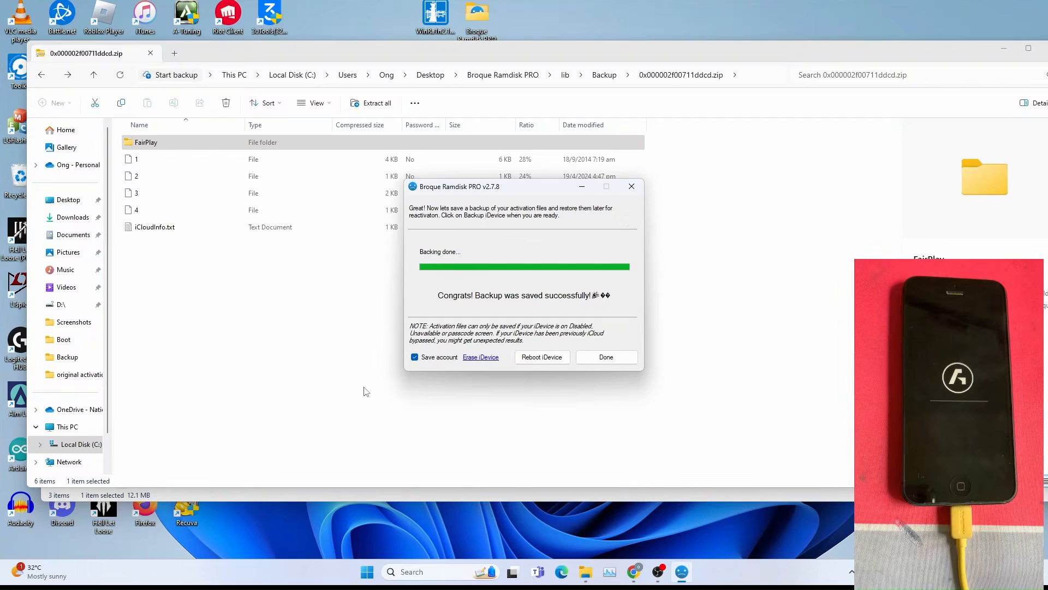
click(188, 304)
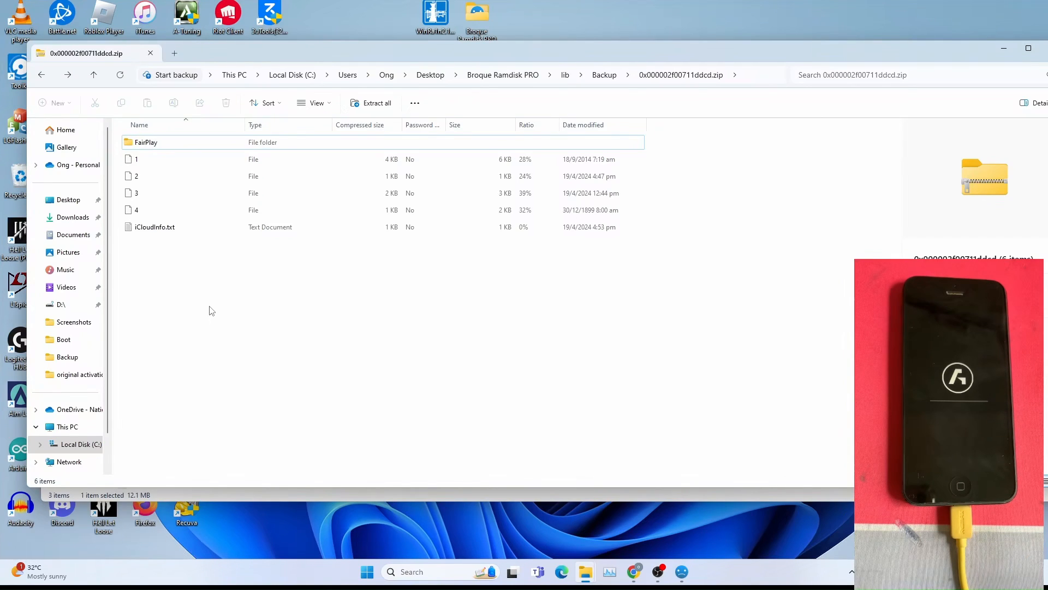
click(503, 75)
Step: Erase the connected iPhone, confirming the data wipe, and finish back at the welcome screen
click(682, 570)
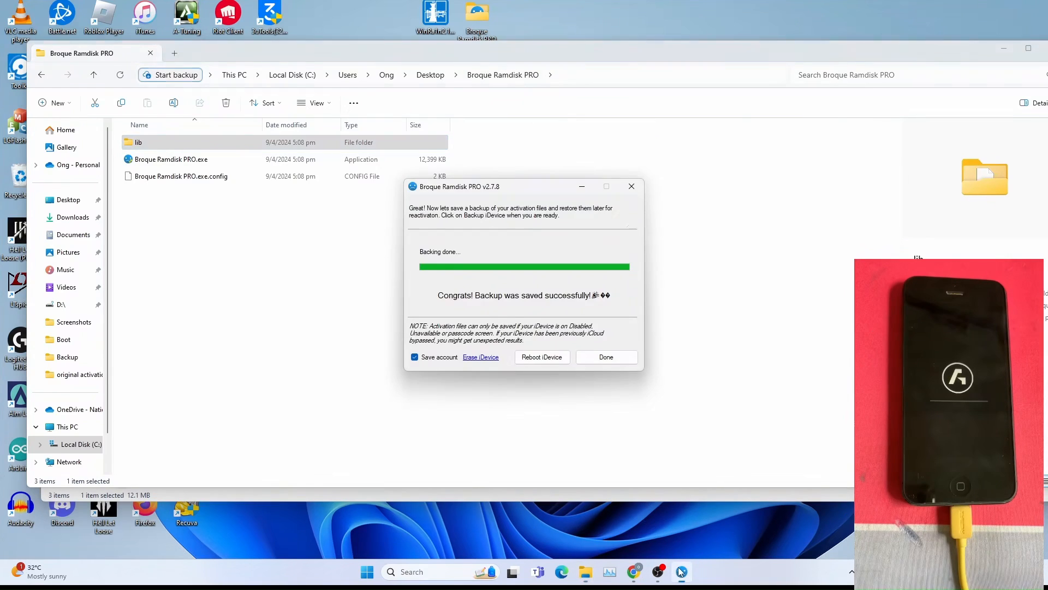
click(481, 358)
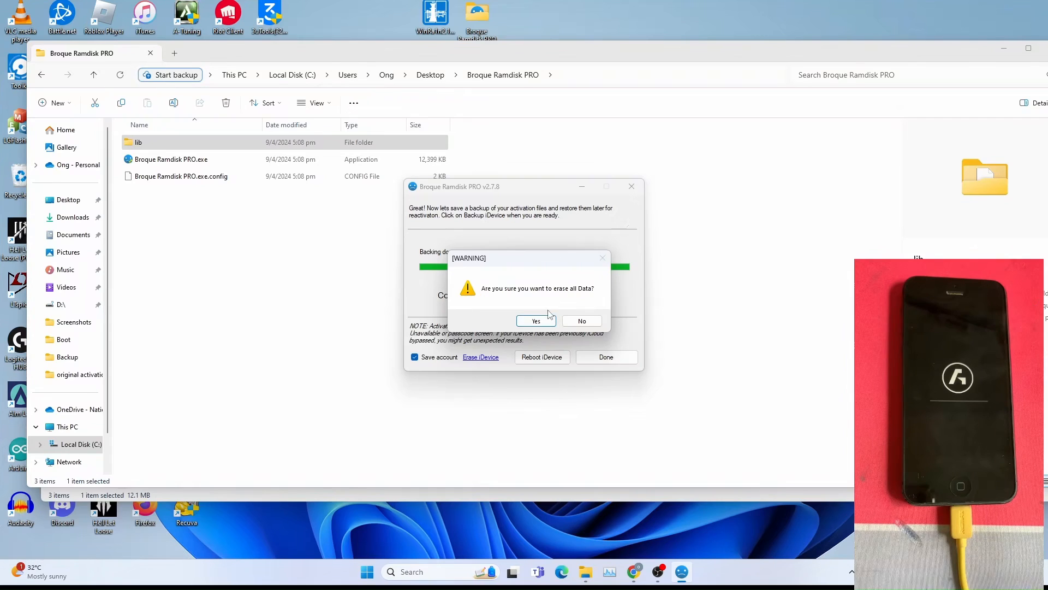
click(535, 320)
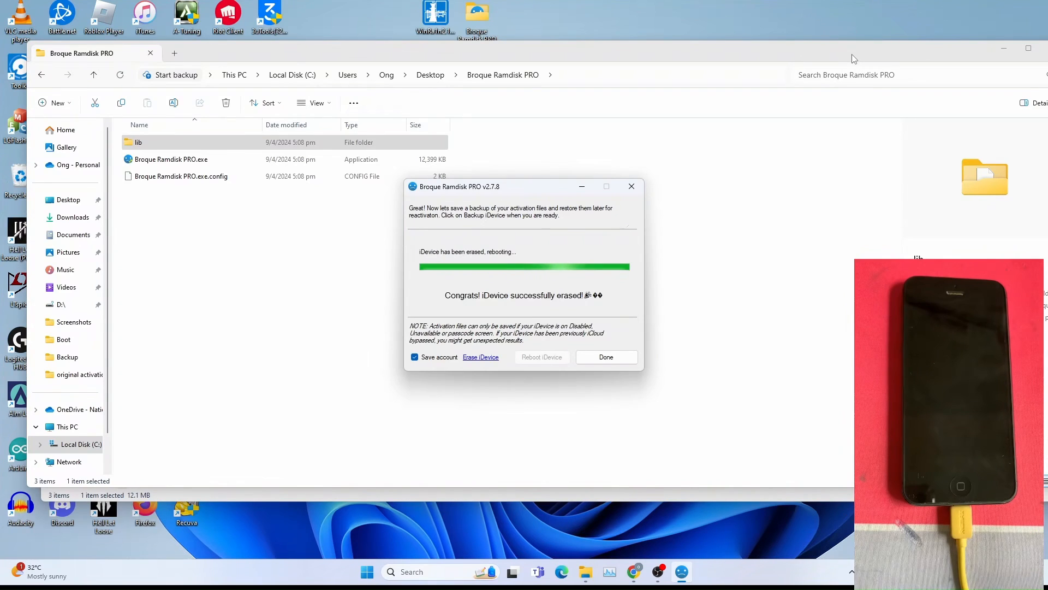
drag(853, 57, 625, 73)
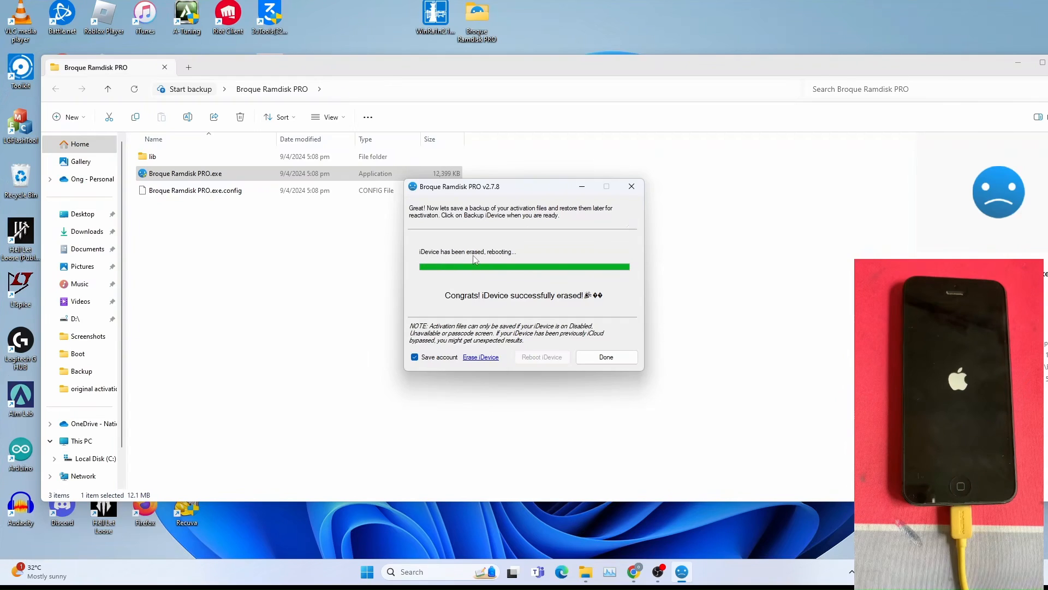
click(584, 364)
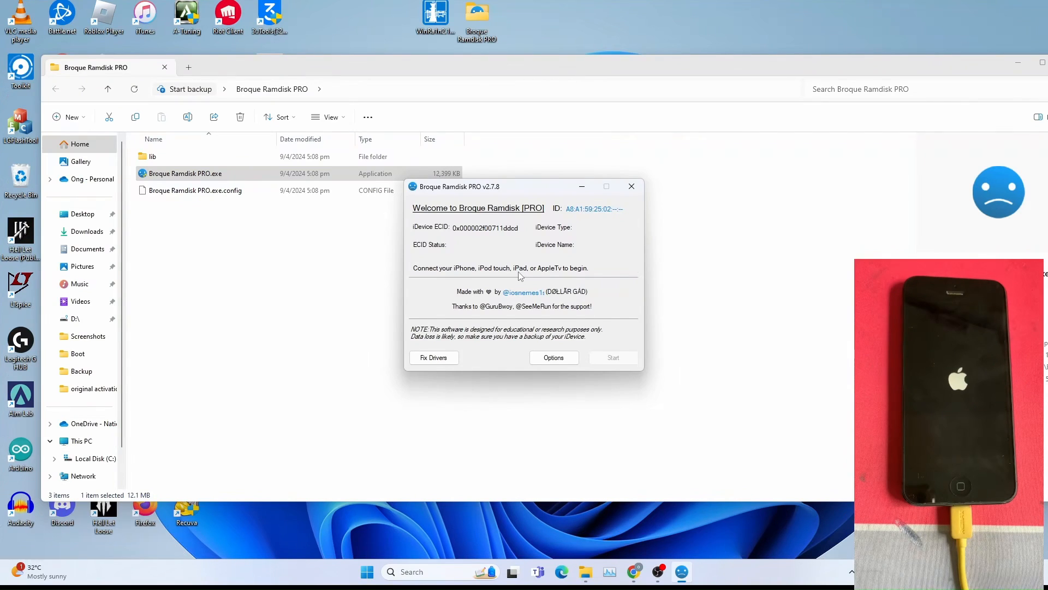
Step: Search Windows for 3uTools and launch it in front of the welcome screen
click(435, 572)
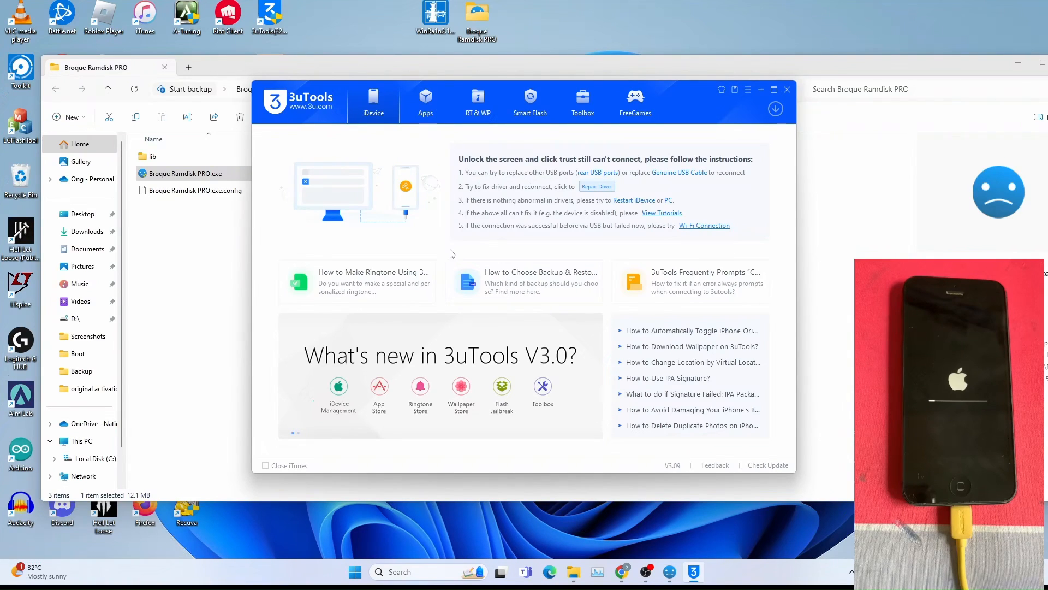
Step: Start activating the connected iPhone 5 from the 3uTools device page
drag(647, 99, 550, 125)
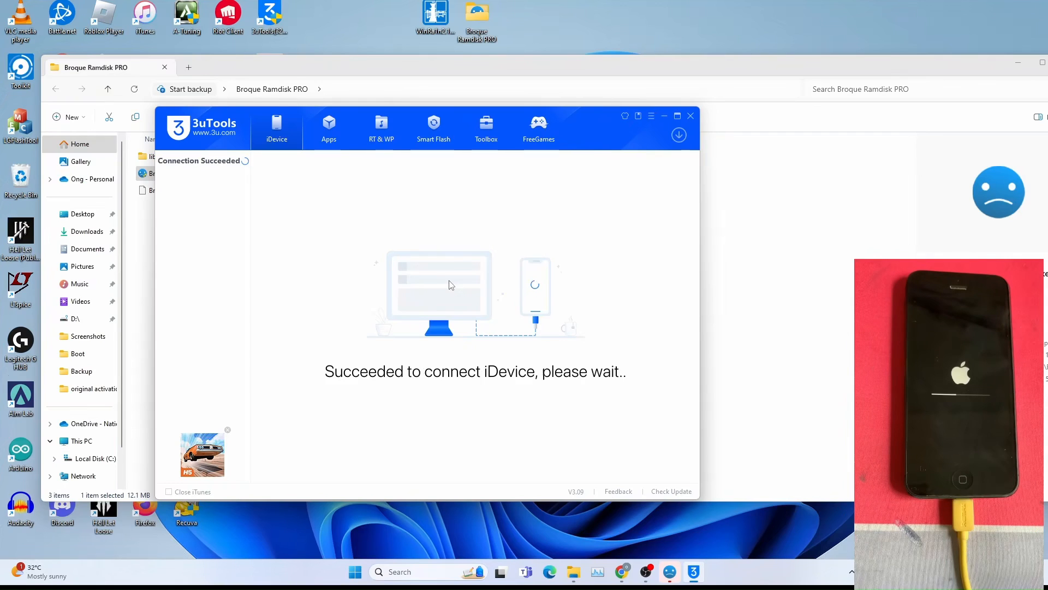
click(597, 190)
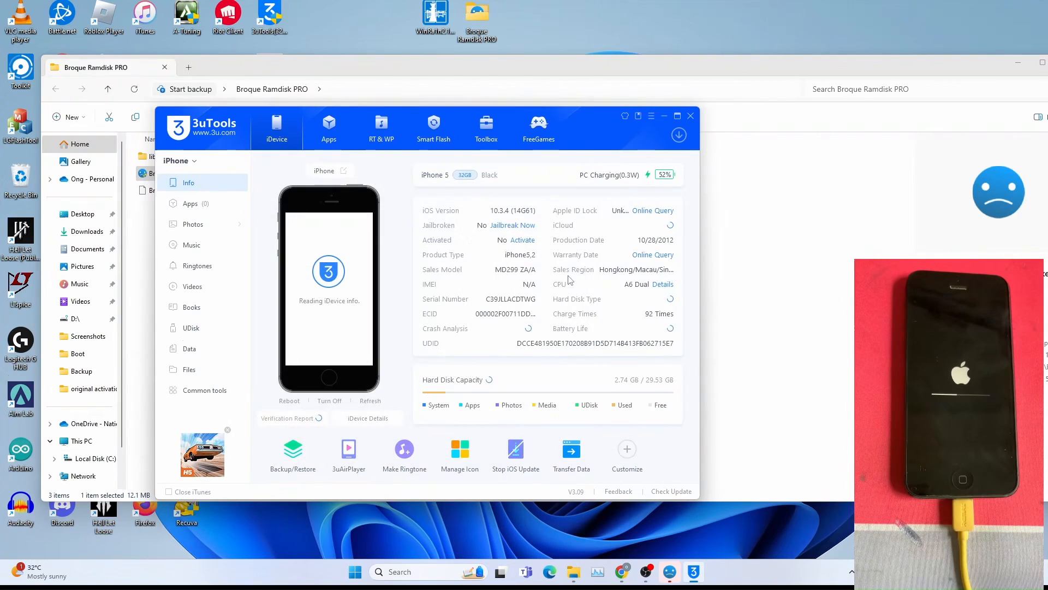
click(523, 239)
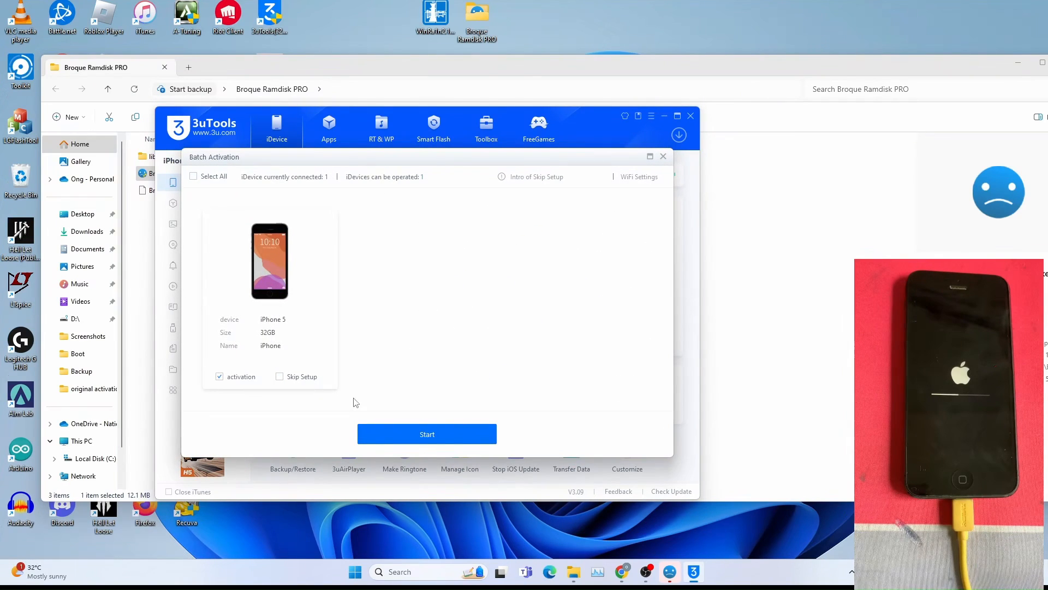
click(418, 434)
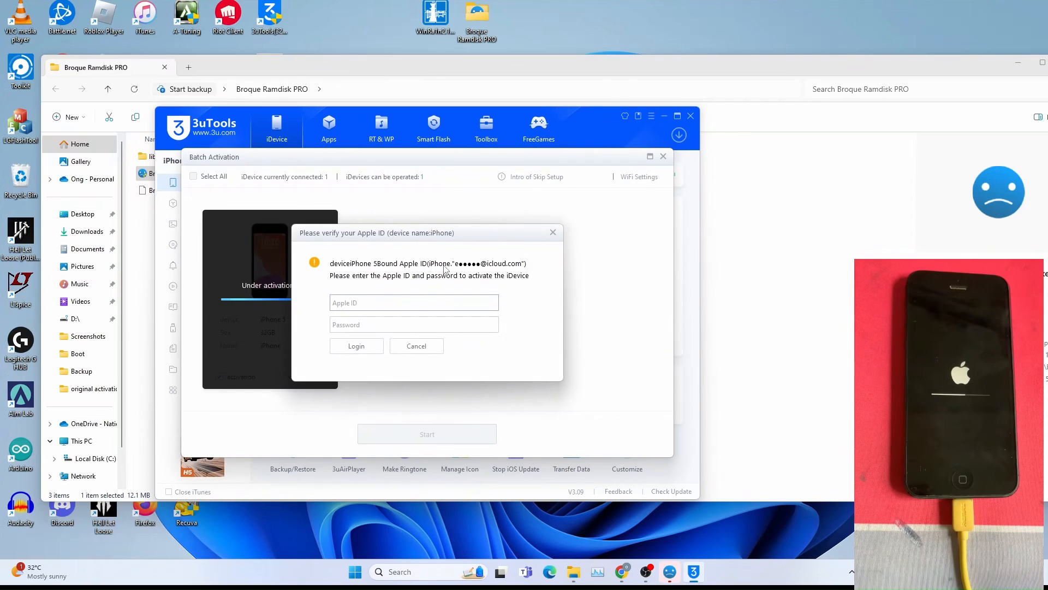
Step: Cancel the bound Apple ID verification prompt and close Batch Activation
click(553, 233)
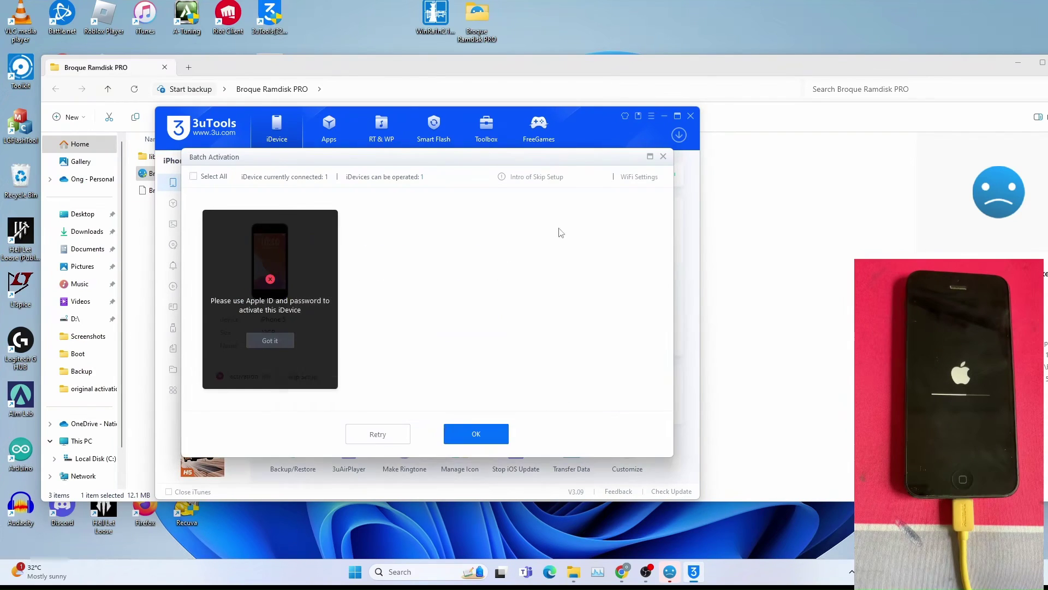
click(664, 156)
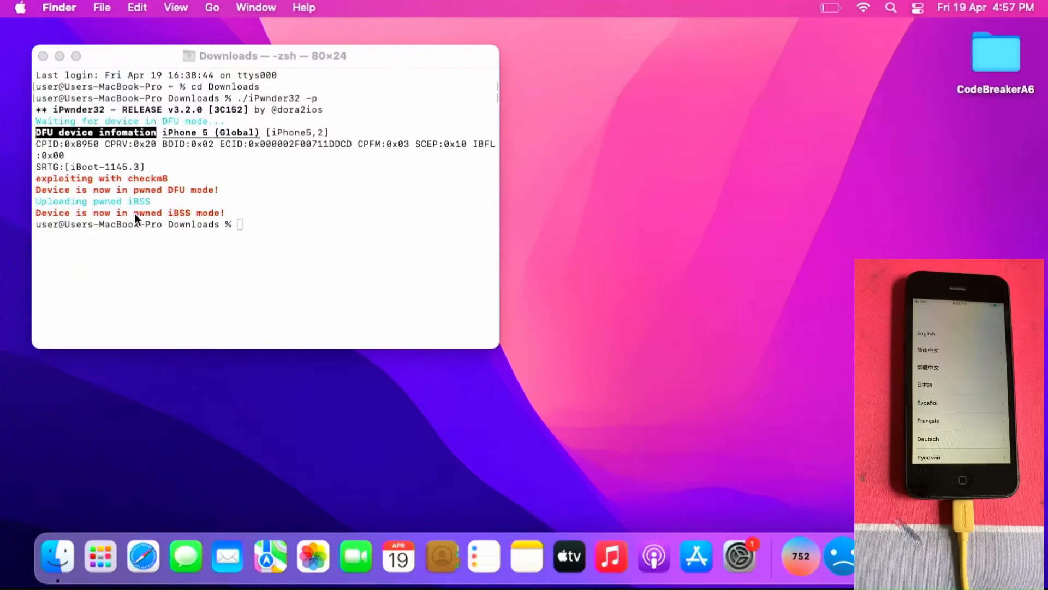
Step: Rerun the recalled './iPwnder32 -p' command on the iPhone 5, which fails uploading iBSS
click(228, 221)
key(Up)
key(Return)
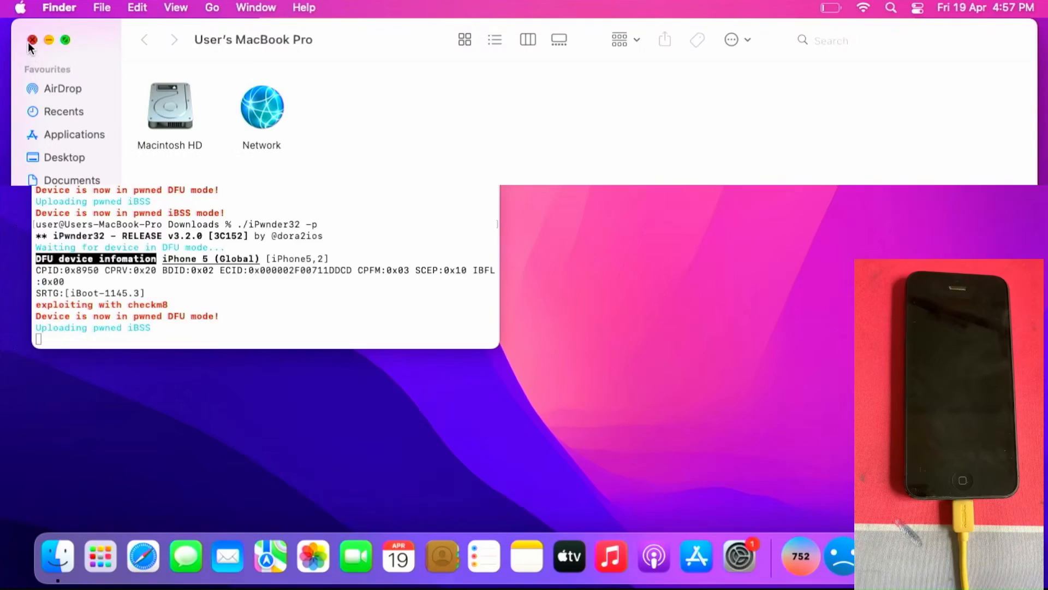
click(32, 40)
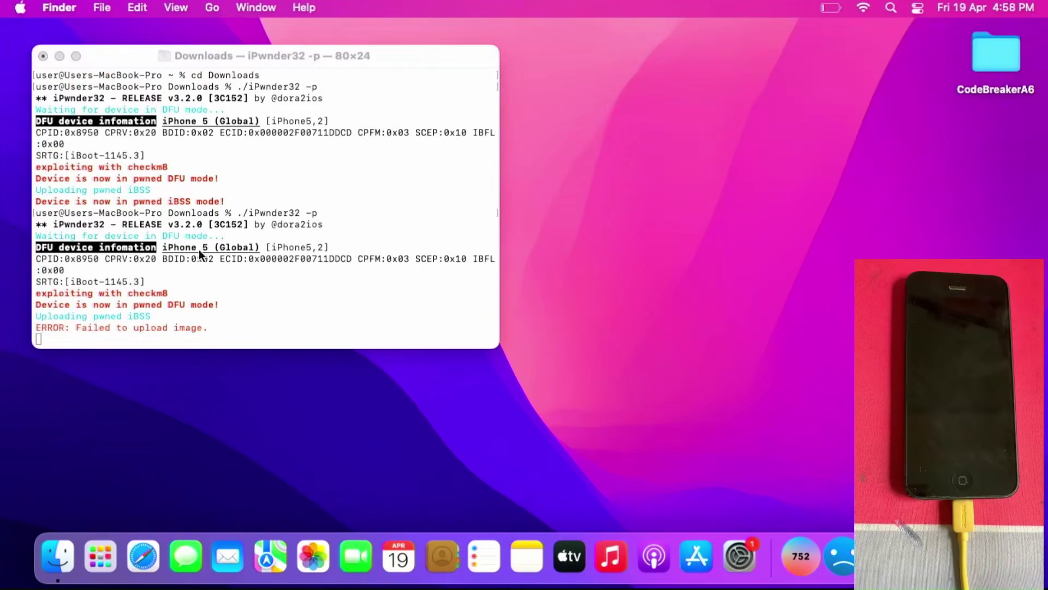
click(149, 326)
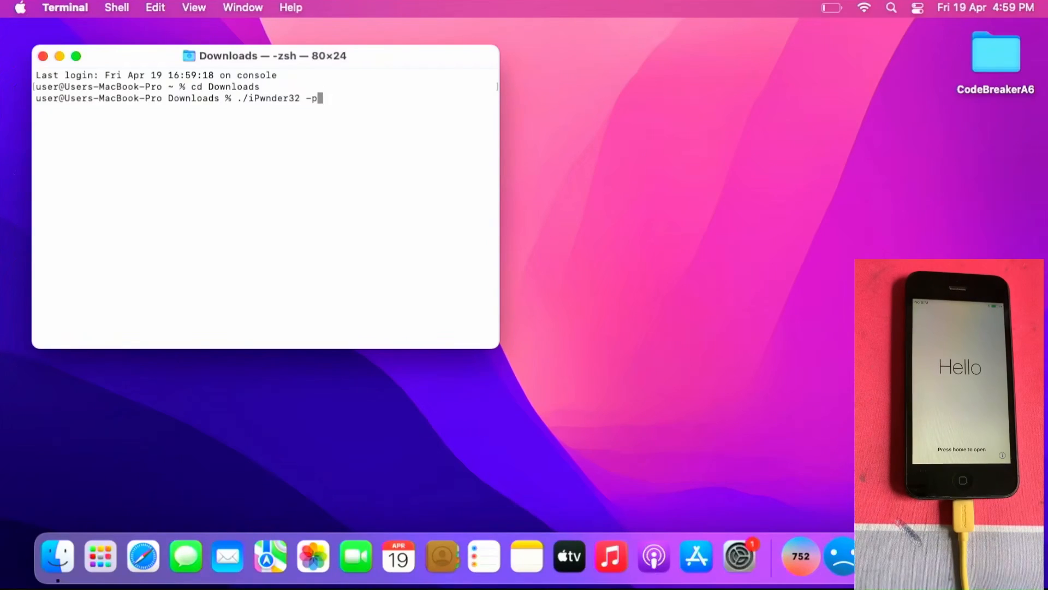
Step: Run './iPwnder32 -p' in the fresh session, putting the iPhone 5 into pwned iBSS mode
key(Return)
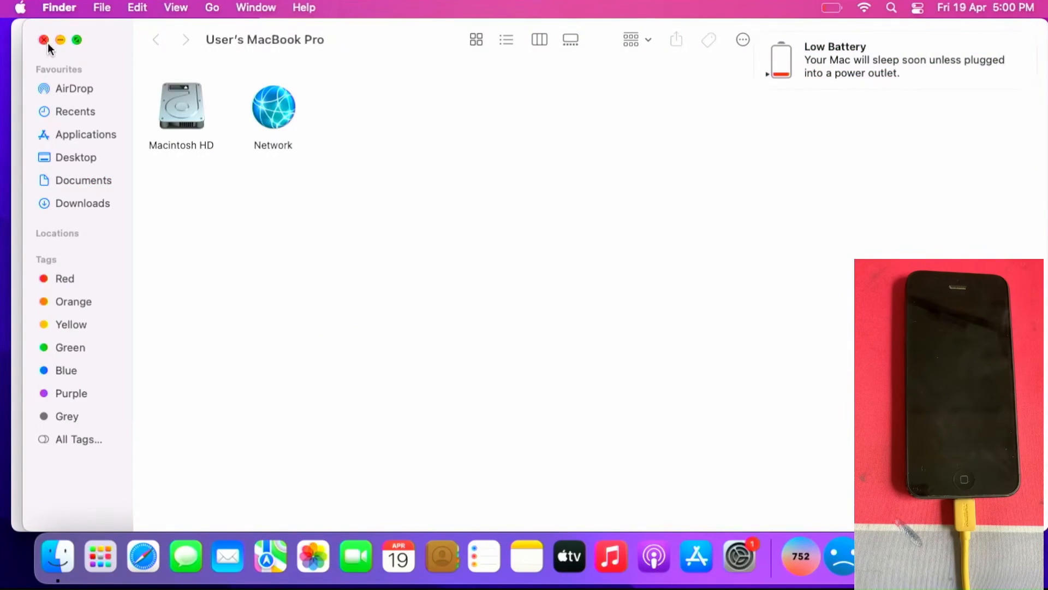
click(43, 40)
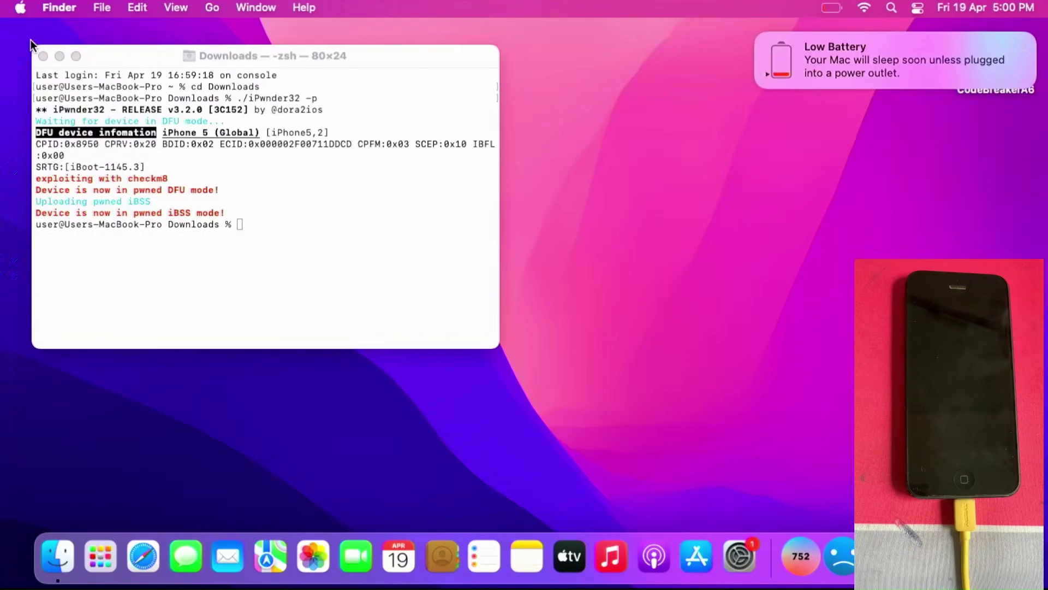
click(230, 215)
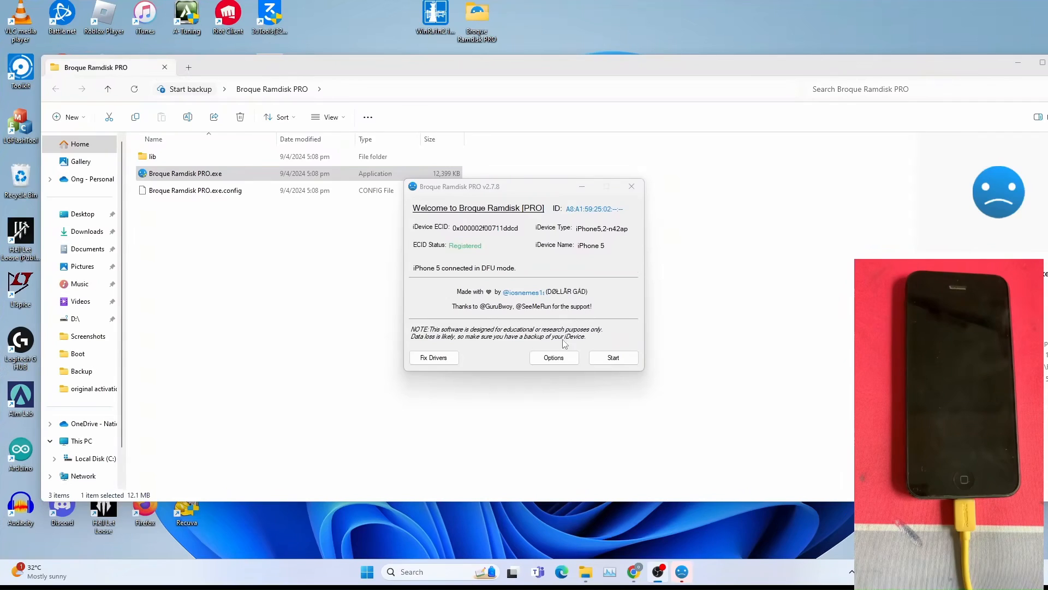
Step: Choose Passcode Bypass [Ramdisk] in Options and start the bypass process
click(554, 358)
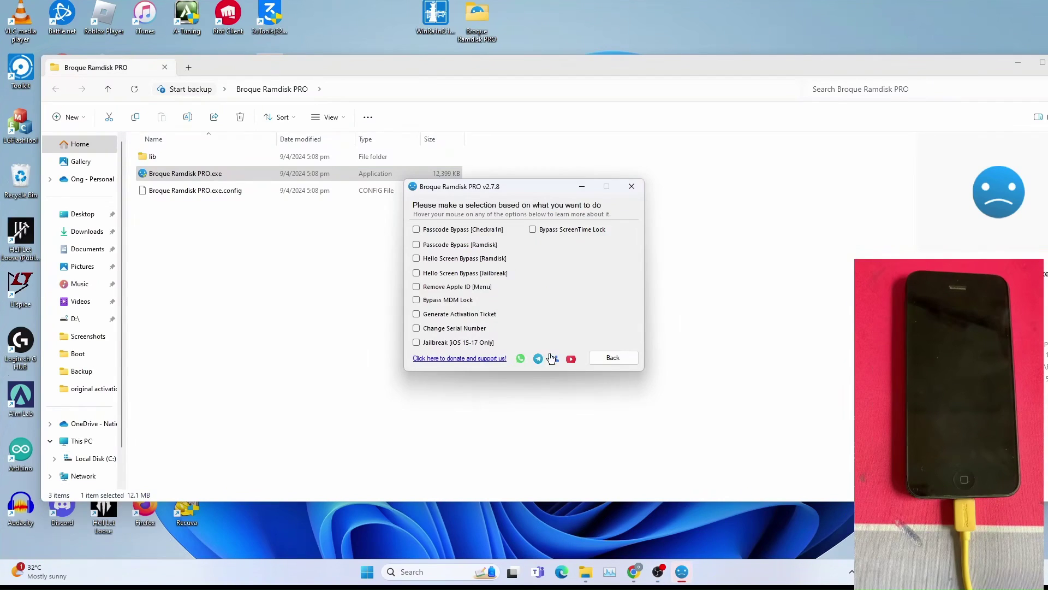
click(468, 246)
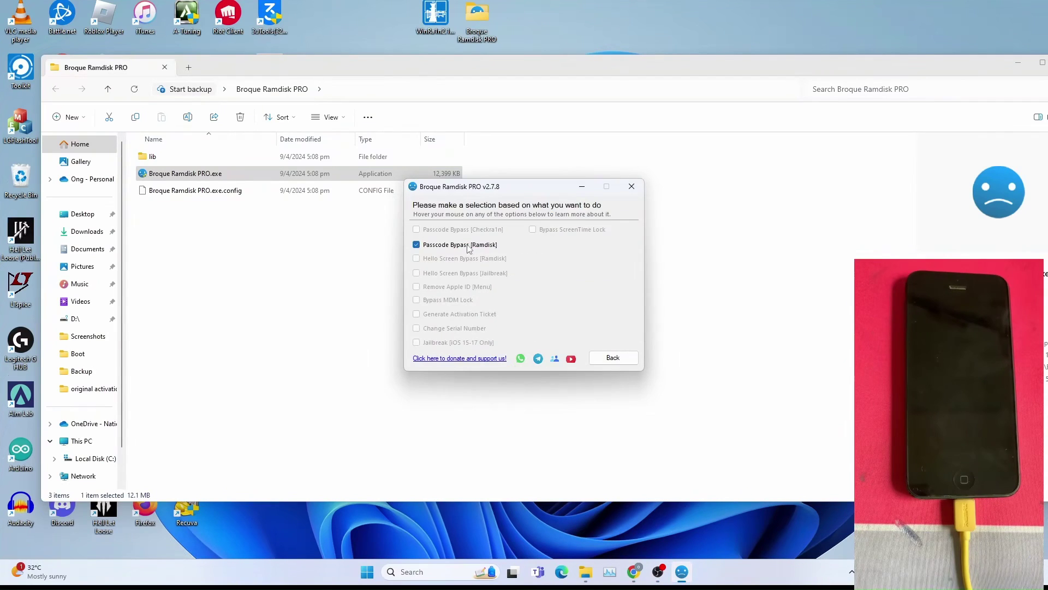
click(613, 357)
click(613, 357)
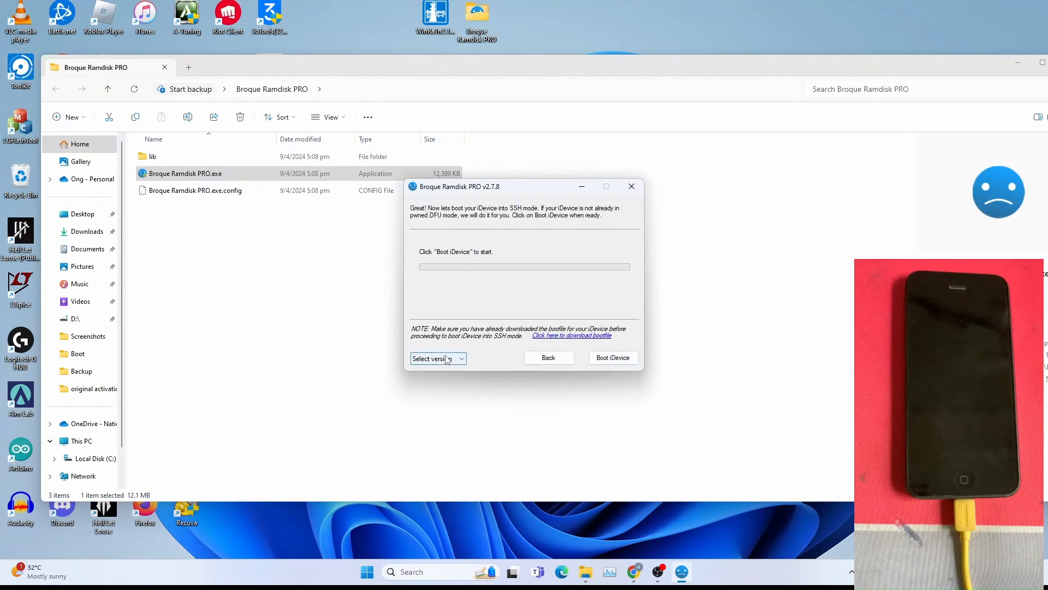
Step: Select iOS 10.x and boot the already-pwned iPhone into SSH mode
click(438, 357)
click(437, 403)
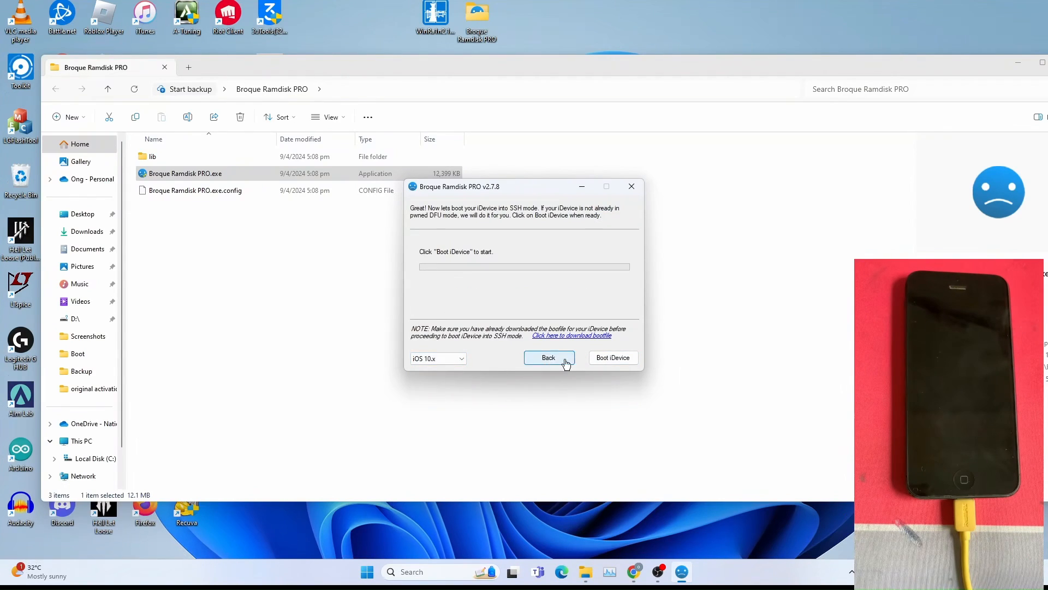
click(616, 360)
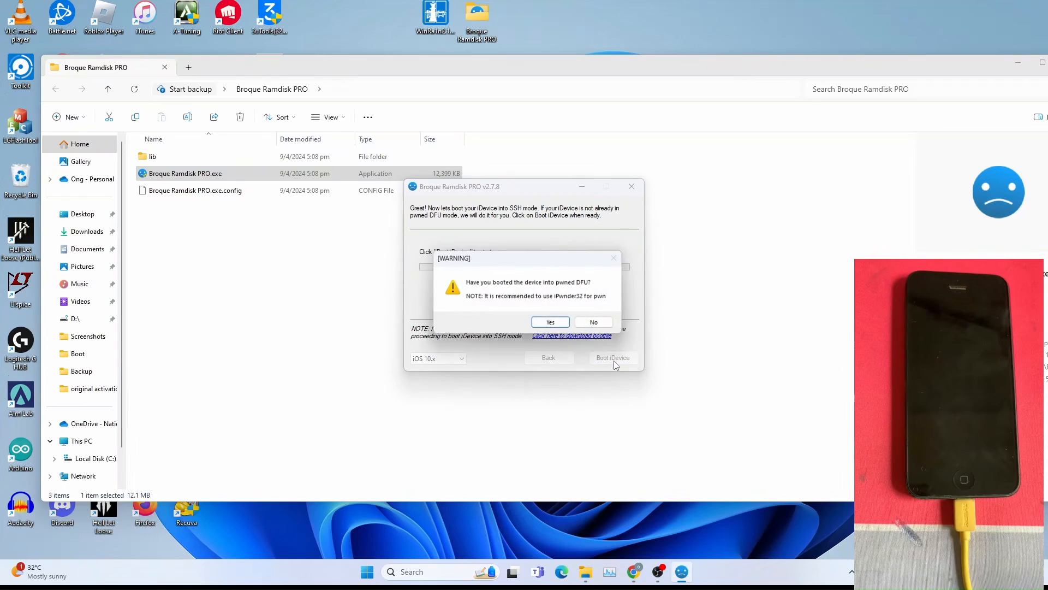
click(551, 325)
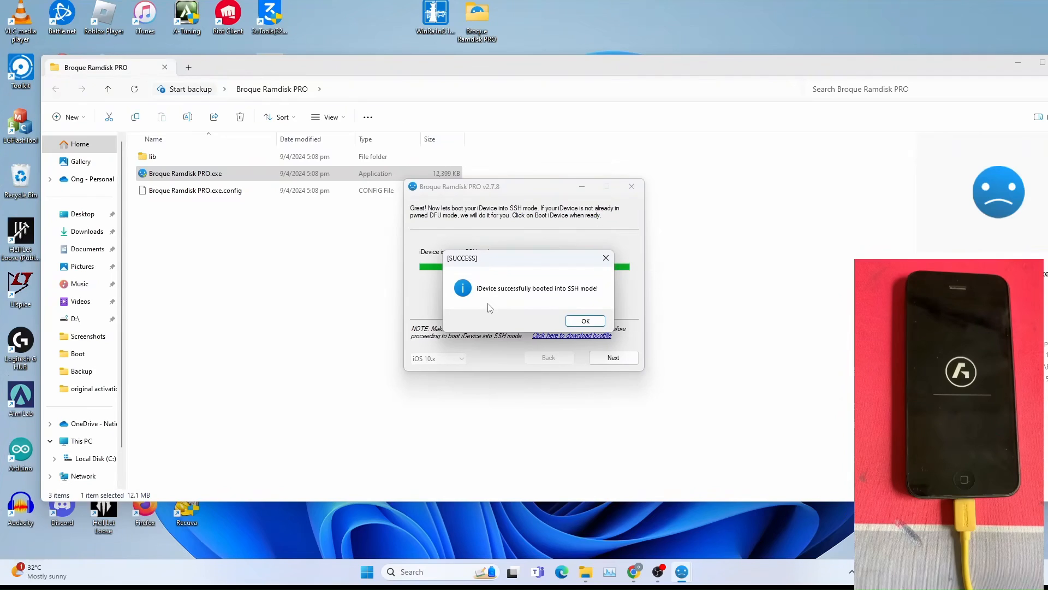
Step: Acknowledge the SSH boot success and advance to the activation-restore page
click(584, 321)
click(613, 357)
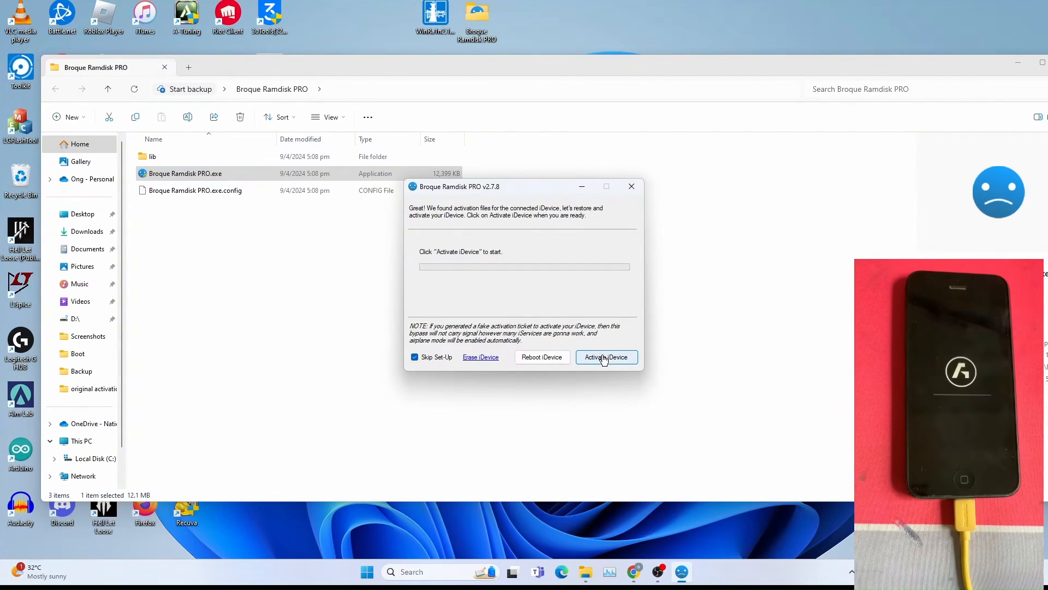
Step: Restore the saved activation files with Activate iDevice, leaving OTA updates unblocked
click(614, 359)
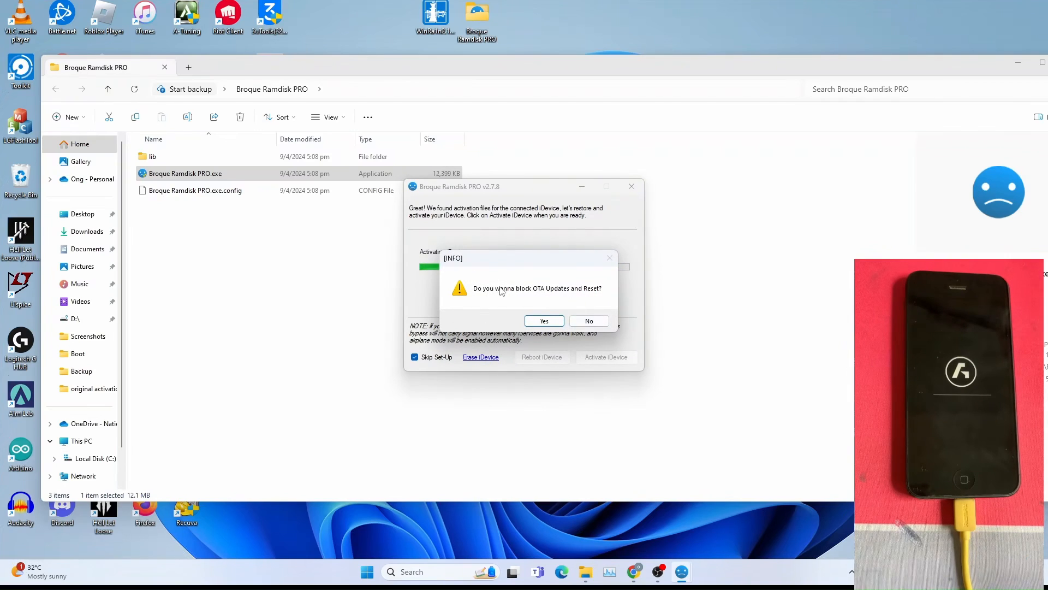
click(590, 320)
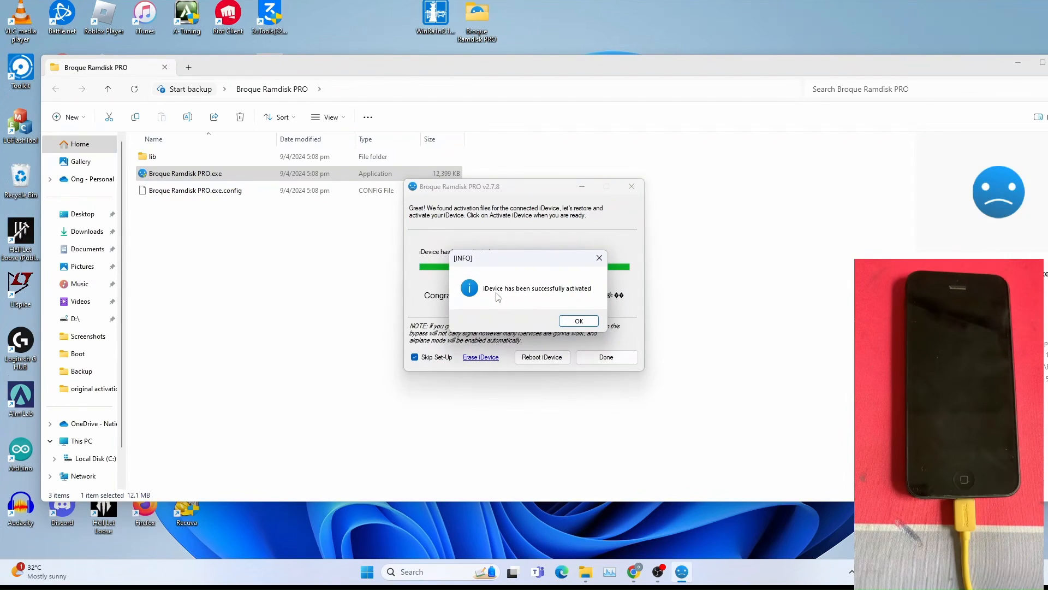
click(579, 320)
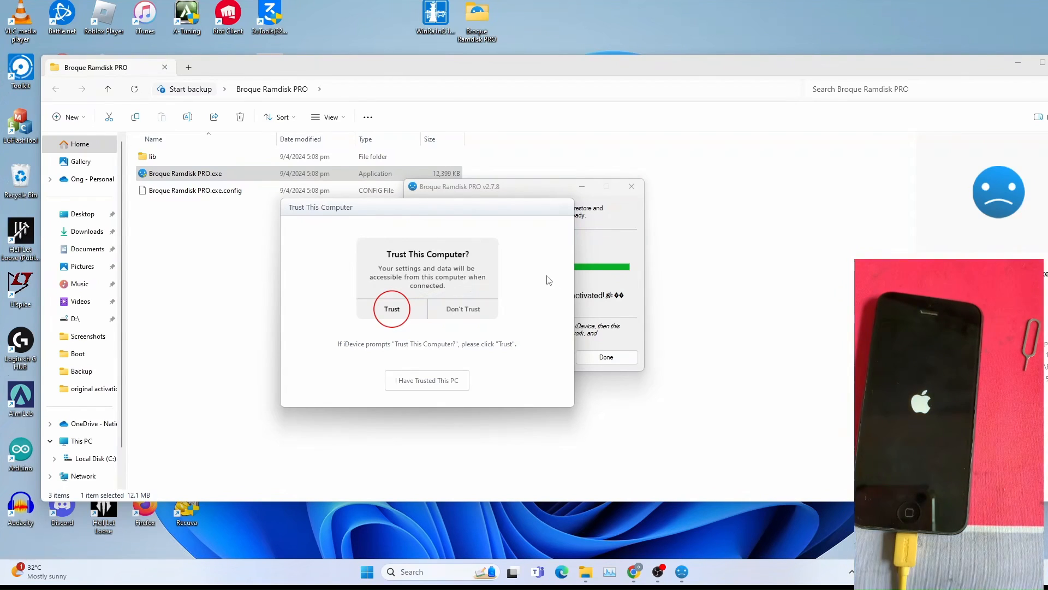
Step: Move the Trust This Computer window aside and begin closing Broque Ramdisk PRO
drag(554, 210, 430, 225)
click(628, 192)
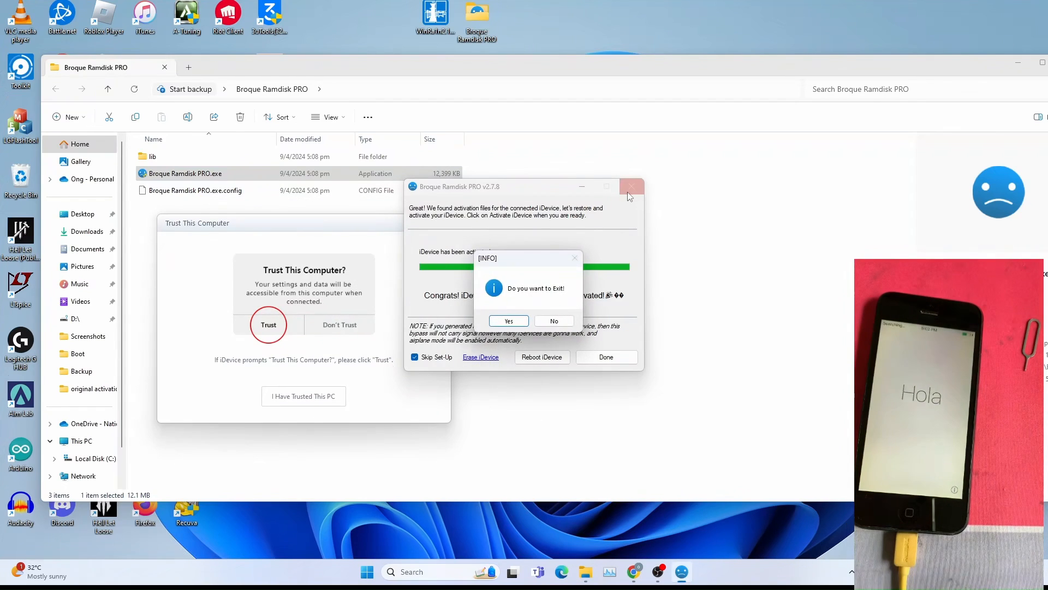